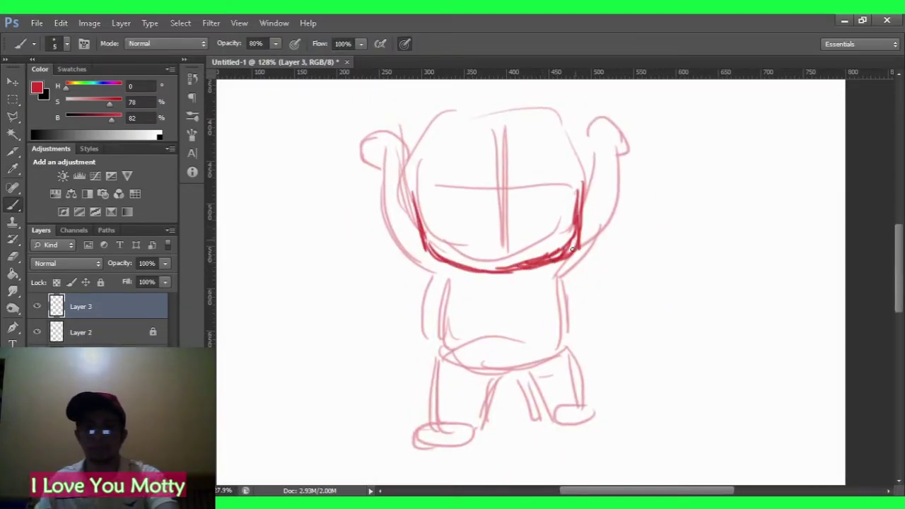
Step: Lighten the jaw, sketch hair strokes, and rework the right eye and lower-left jaw line in red
{"action": "key", "text": "e"}
{"action": "key", "text": "b"}
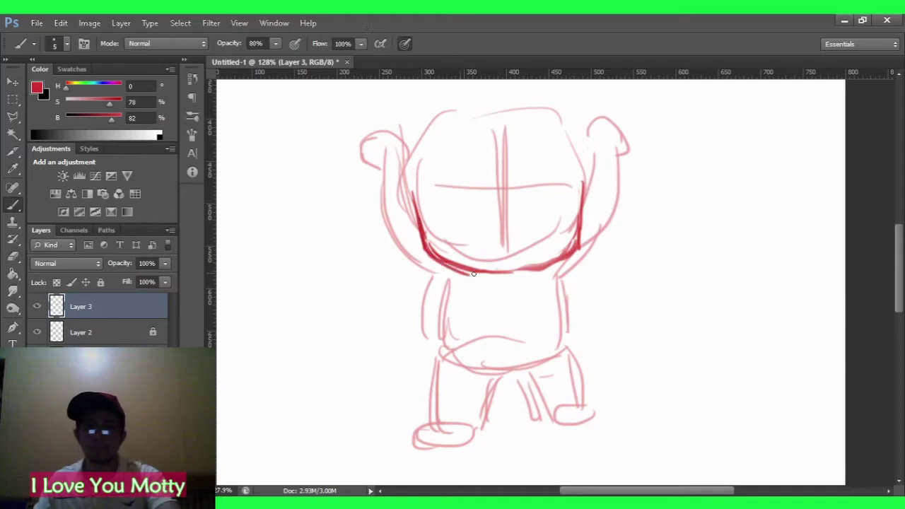
{"action": "mouse_move", "coordinate": [424, 173]}
{"action": "left_mouse_down"}
{"action": "mouse_move", "coordinate": [412, 207]}
{"action": "mouse_move", "coordinate": [482, 190]}
{"action": "left_mouse_up"}
{"action": "left_click_drag", "start_coordinate": [465, 162], "coordinate": [487, 187]}
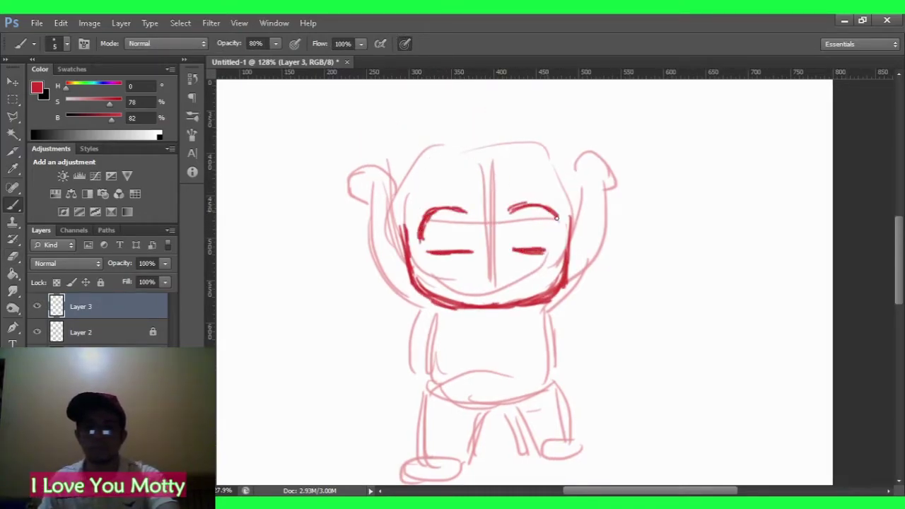
{"action": "key", "text": "e"}
{"action": "mouse_move", "coordinate": [511, 220]}
{"action": "left_mouse_down"}
{"action": "mouse_move", "coordinate": [541, 244]}
{"action": "mouse_move", "coordinate": [509, 251]}
{"action": "mouse_move", "coordinate": [552, 258]}
{"action": "left_mouse_up"}
{"action": "key", "text": "b"}
{"action": "key", "text": "e"}
{"action": "left_click_drag", "start_coordinate": [425, 306], "coordinate": [537, 307]}
{"action": "key", "text": "b"}
{"action": "left_click_drag", "start_coordinate": [404, 262], "coordinate": [470, 314]}
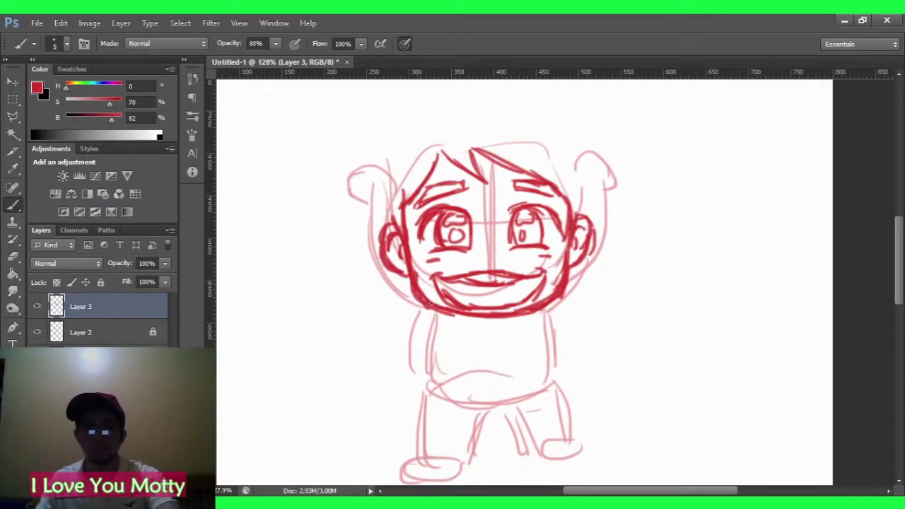
Step: Zoom in on the head and sketch spiky red hair strokes across the top
{"action": "left_click_drag", "start_coordinate": [563, 271], "coordinate": [586, 160]}
{"action": "left_click_drag", "start_coordinate": [333, 188], "coordinate": [305, 247]}
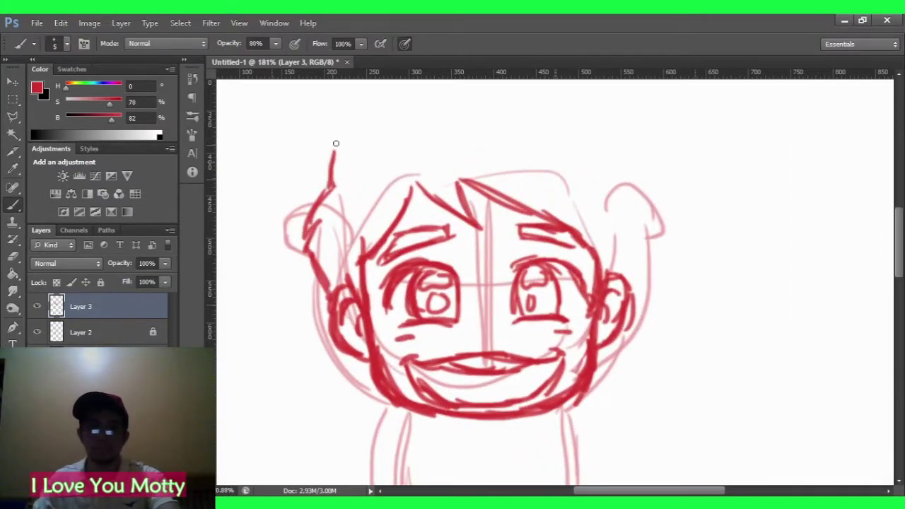
{"action": "left_click_drag", "start_coordinate": [336, 144], "coordinate": [275, 209]}
{"action": "left_click_drag", "start_coordinate": [431, 153], "coordinate": [516, 164]}
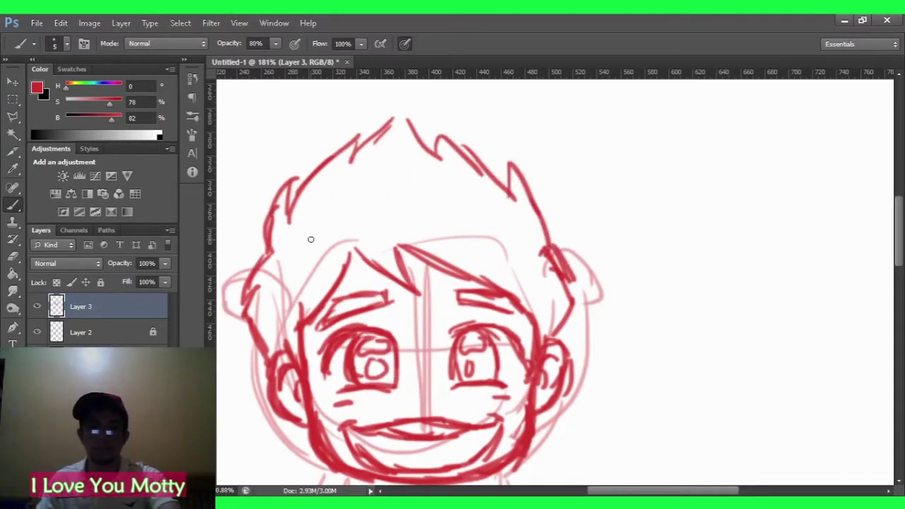
{"action": "left_click_drag", "start_coordinate": [309, 238], "coordinate": [488, 190]}
{"action": "mouse_move", "coordinate": [416, 211]}
{"action": "left_mouse_down"}
{"action": "mouse_move", "coordinate": [354, 211]}
{"action": "mouse_move", "coordinate": [416, 211]}
{"action": "mouse_move", "coordinate": [712, 377]}
{"action": "mouse_move", "coordinate": [445, 226]}
{"action": "left_mouse_up"}
Step: Sketch the raised right arm, the waistband below the shirt hem, and the shorts
{"action": "left_click_drag", "start_coordinate": [732, 211], "coordinate": [642, 311]}
{"action": "left_click_drag", "start_coordinate": [493, 338], "coordinate": [494, 321]}
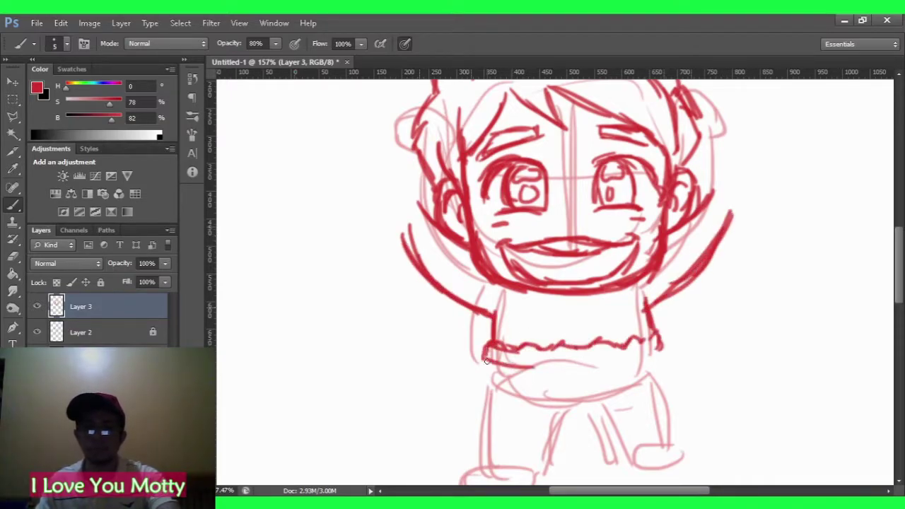
{"action": "left_click_drag", "start_coordinate": [486, 361], "coordinate": [649, 354]}
{"action": "left_click_drag", "start_coordinate": [483, 361], "coordinate": [481, 382]}
{"action": "mouse_move", "coordinate": [557, 420]}
{"action": "left_mouse_down"}
{"action": "mouse_move", "coordinate": [607, 400]}
{"action": "mouse_move", "coordinate": [548, 328]}
{"action": "left_mouse_up"}
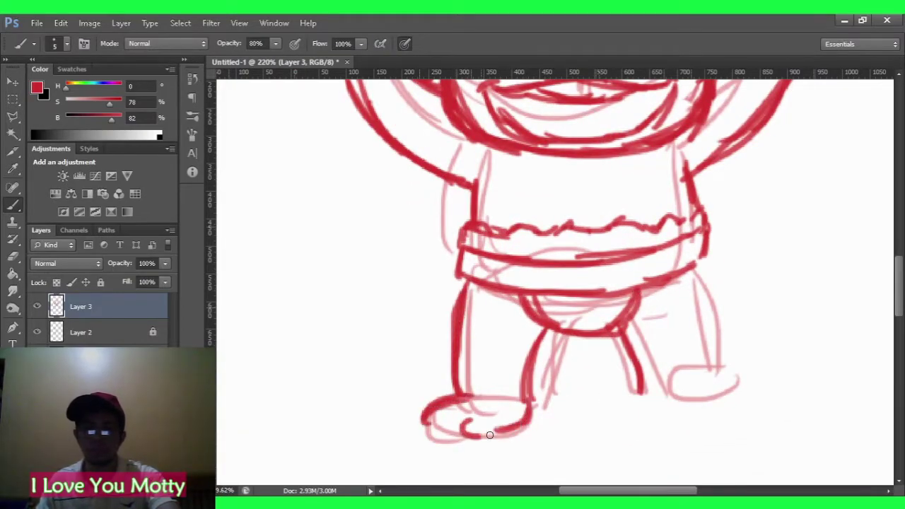
{"action": "left_click_drag", "start_coordinate": [708, 368], "coordinate": [595, 212]}
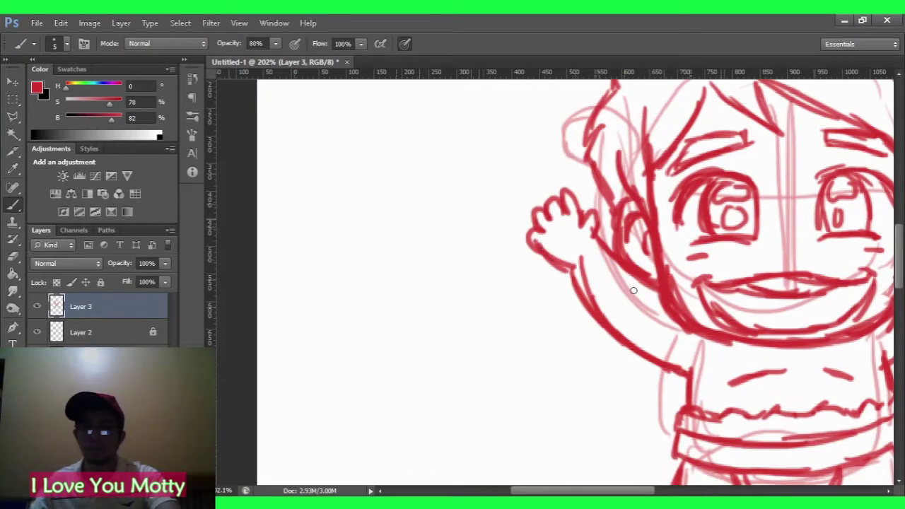
{"action": "left_click_drag", "start_coordinate": [633, 290], "coordinate": [645, 238]}
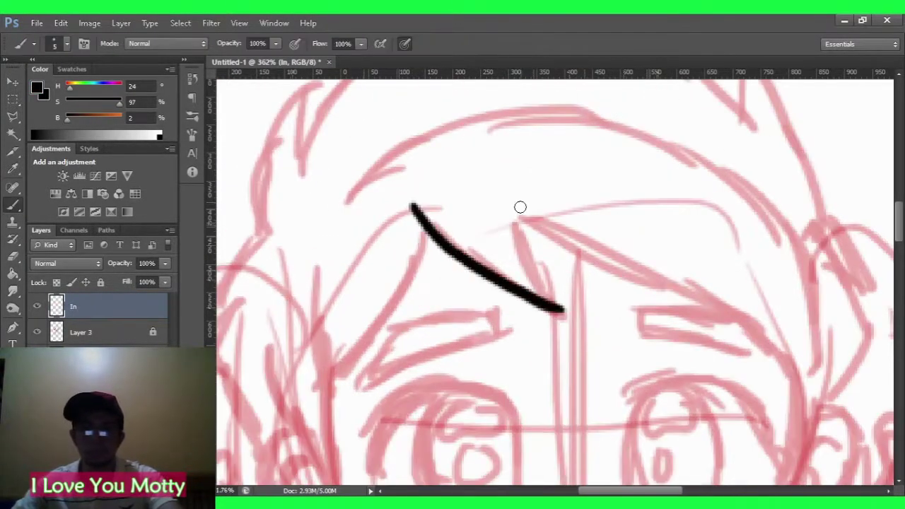
Step: Ink the black hair outline on the left of the head and beside the left eye
{"action": "mouse_move", "coordinate": [506, 221]}
{"action": "left_mouse_down"}
{"action": "mouse_move", "coordinate": [562, 310]}
{"action": "mouse_move", "coordinate": [384, 303]}
{"action": "left_mouse_up"}
{"action": "mouse_move", "coordinate": [302, 214]}
{"action": "left_mouse_down"}
{"action": "mouse_move", "coordinate": [415, 278]}
{"action": "mouse_move", "coordinate": [460, 258]}
{"action": "left_mouse_up"}
{"action": "left_click_drag", "start_coordinate": [469, 157], "coordinate": [360, 370]}
{"action": "left_click_drag", "start_coordinate": [446, 349], "coordinate": [507, 230]}
{"action": "left_click_drag", "start_coordinate": [441, 147], "coordinate": [456, 353]}
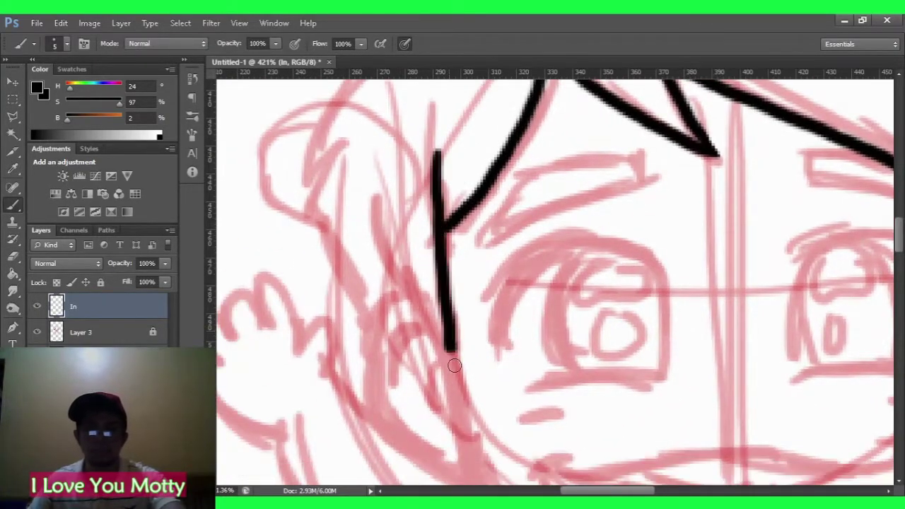
{"action": "left_click_drag", "start_coordinate": [363, 223], "coordinate": [460, 389]}
Step: Ink the right ear outline in black, redrawing it until the shape is right
{"action": "key", "text": "ctrl+alt+z"}
{"action": "key", "text": "ctrl+alt+z"}
{"action": "left_click_drag", "start_coordinate": [605, 182], "coordinate": [601, 334]}
{"action": "left_click_drag", "start_coordinate": [638, 200], "coordinate": [606, 320]}
{"action": "key", "text": "ctrl+alt+z"}
{"action": "key", "text": "ctrl+alt+z"}
{"action": "left_click_drag", "start_coordinate": [606, 186], "coordinate": [610, 283]}
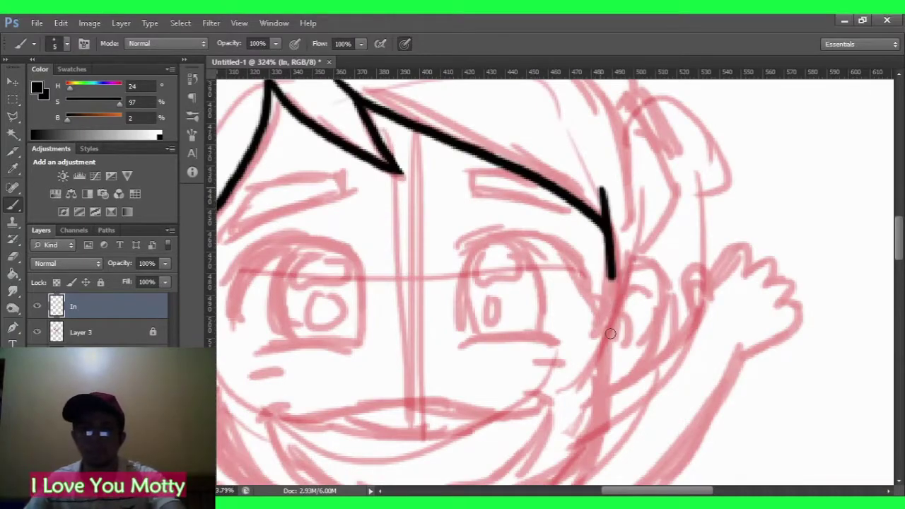
{"action": "key", "text": "ctrl+alt+z"}
{"action": "left_click_drag", "start_coordinate": [601, 169], "coordinate": [612, 336]}
{"action": "left_click_drag", "start_coordinate": [643, 190], "coordinate": [610, 318]}
Step: Zoom in on the jaw and ink its left and right sides
{"action": "key", "text": "e"}
{"action": "key", "text": "z"}
{"action": "mouse_move", "coordinate": [667, 202]}
{"action": "left_mouse_down"}
{"action": "mouse_move", "coordinate": [390, 226]}
{"action": "mouse_move", "coordinate": [489, 309]}
{"action": "left_mouse_up"}
{"action": "key", "text": "b"}
{"action": "left_click_drag", "start_coordinate": [304, 265], "coordinate": [467, 404]}
{"action": "mouse_move", "coordinate": [755, 234]}
{"action": "left_mouse_down"}
{"action": "mouse_move", "coordinate": [632, 401]}
{"action": "mouse_move", "coordinate": [576, 409]}
{"action": "left_mouse_up"}
Step: Close the gap in the jaw line and ink the left cheek line
{"action": "key", "text": "e"}
{"action": "key", "text": "b"}
{"action": "left_click_drag", "start_coordinate": [495, 411], "coordinate": [576, 409]}
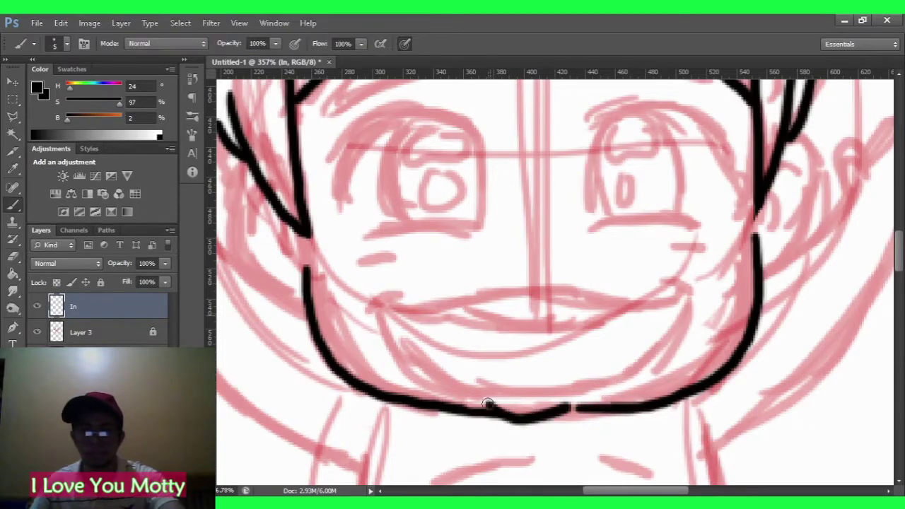
{"action": "key", "text": "z"}
{"action": "left_click_drag", "start_coordinate": [523, 353], "coordinate": [637, 353]}
{"action": "key", "text": "b"}
{"action": "left_click_drag", "start_coordinate": [498, 325], "coordinate": [553, 421]}
Step: Zoom in on the eyes and ink the left and right eyebrows
{"action": "key", "text": "z"}
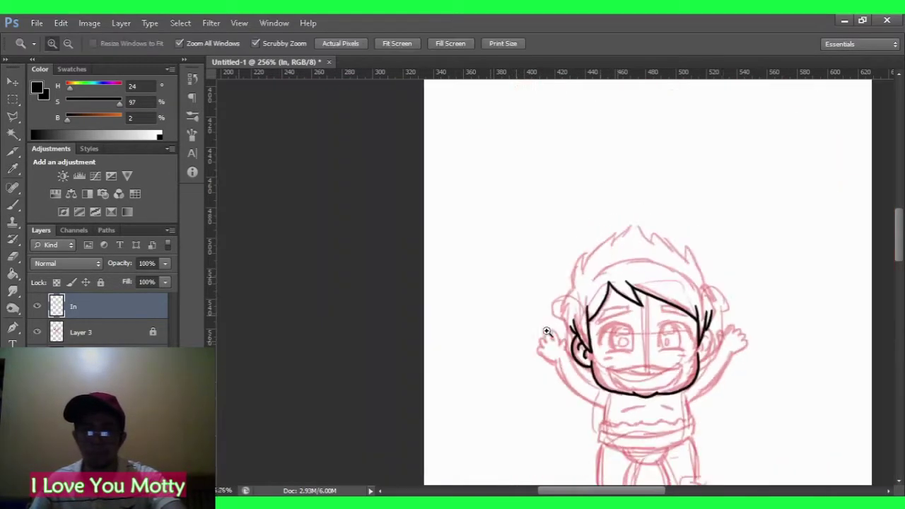
{"action": "mouse_move", "coordinate": [516, 356]}
{"action": "left_mouse_down"}
{"action": "mouse_move", "coordinate": [485, 275]}
{"action": "mouse_move", "coordinate": [636, 212]}
{"action": "left_mouse_up"}
{"action": "key", "text": "b"}
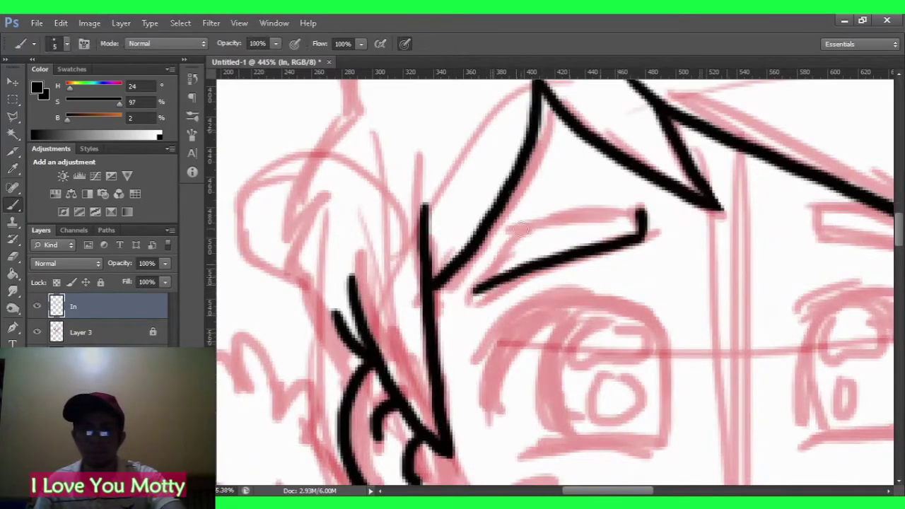
{"action": "key", "text": "z"}
{"action": "left_click_drag", "start_coordinate": [565, 247], "coordinate": [636, 247]}
{"action": "key", "text": "b"}
{"action": "mouse_move", "coordinate": [650, 208]}
{"action": "left_mouse_down"}
{"action": "mouse_move", "coordinate": [769, 241]}
{"action": "mouse_move", "coordinate": [469, 354]}
{"action": "mouse_move", "coordinate": [593, 236]}
{"action": "mouse_move", "coordinate": [555, 262]}
{"action": "left_mouse_up"}
{"action": "key", "text": "z"}
{"action": "key", "text": "b"}
Step: Ink both eye outlines with upper arcs, lower lines and side strokes
{"action": "mouse_move", "coordinate": [614, 245]}
{"action": "left_mouse_down"}
{"action": "mouse_move", "coordinate": [781, 249]}
{"action": "mouse_move", "coordinate": [799, 303]}
{"action": "mouse_move", "coordinate": [789, 325]}
{"action": "left_mouse_up"}
{"action": "key", "text": "ctrl+z"}
{"action": "left_click_drag", "start_coordinate": [353, 375], "coordinate": [499, 364]}
{"action": "left_click_drag", "start_coordinate": [620, 362], "coordinate": [767, 357]}
{"action": "left_click_drag", "start_coordinate": [495, 260], "coordinate": [474, 237]}
{"action": "mouse_move", "coordinate": [382, 357]}
{"action": "left_mouse_down"}
{"action": "mouse_move", "coordinate": [421, 232]}
{"action": "mouse_move", "coordinate": [375, 357]}
{"action": "left_mouse_up"}
{"action": "key", "text": "ctrl+z"}
{"action": "left_click_drag", "start_coordinate": [467, 237], "coordinate": [488, 365]}
{"action": "left_click_drag", "start_coordinate": [623, 230], "coordinate": [623, 347]}
{"action": "left_click_drag", "start_coordinate": [707, 212], "coordinate": [743, 346]}
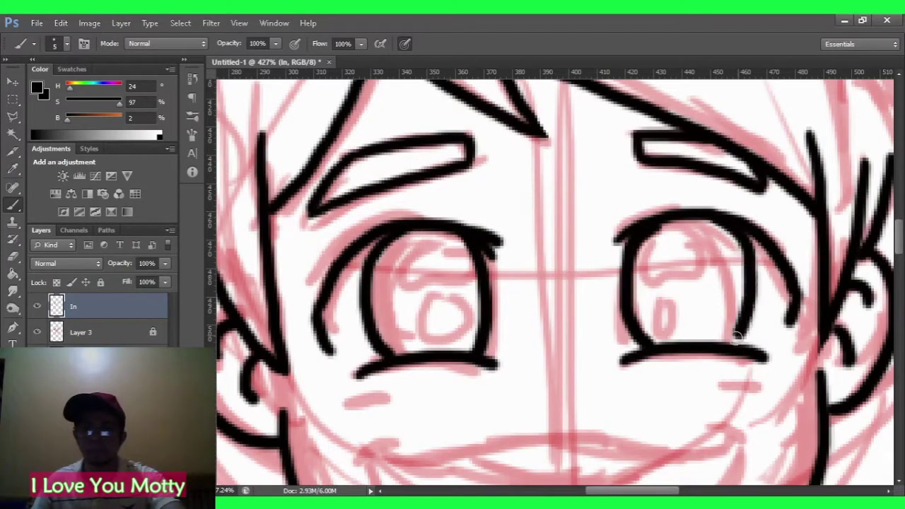
Step: Add curved highlights, oval pupils and bracket-shaped iris strokes inside both eyes
{"action": "left_click_drag", "start_coordinate": [402, 247], "coordinate": [456, 267]}
{"action": "left_click_drag", "start_coordinate": [650, 270], "coordinate": [735, 251]}
{"action": "left_click_drag", "start_coordinate": [391, 315], "coordinate": [396, 319]}
{"action": "left_click_drag", "start_coordinate": [661, 293], "coordinate": [664, 339]}
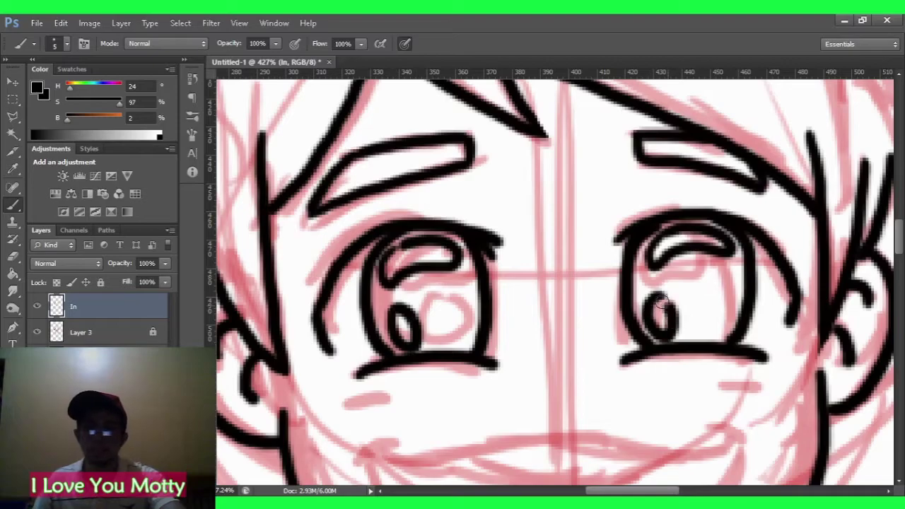
{"action": "left_click_drag", "start_coordinate": [424, 290], "coordinate": [459, 329]}
{"action": "left_click_drag", "start_coordinate": [456, 279], "coordinate": [463, 326]}
{"action": "left_click_drag", "start_coordinate": [728, 266], "coordinate": [696, 322]}
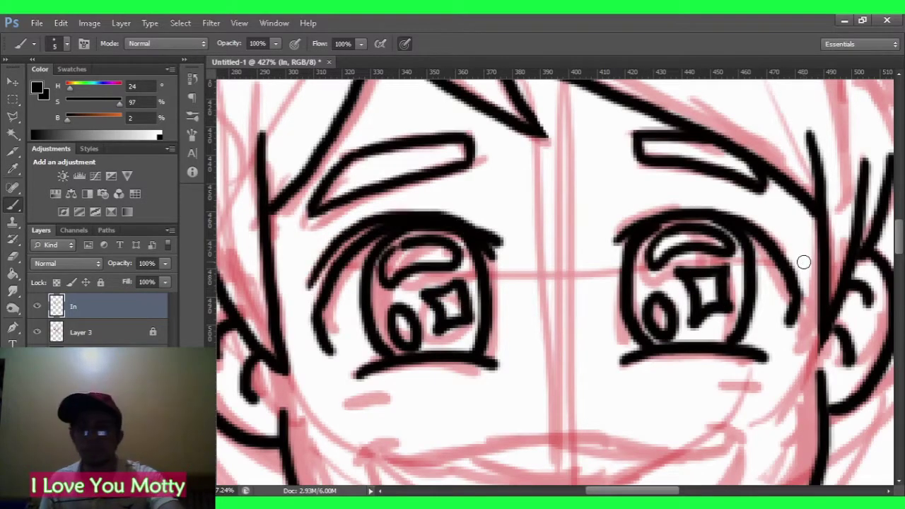
Step: Ink the open smiling mouth's top line and lower curve, then check the whole figure
{"action": "left_click_drag", "start_coordinate": [802, 261], "coordinate": [637, 261]}
{"action": "left_click_drag", "start_coordinate": [354, 240], "coordinate": [365, 240]}
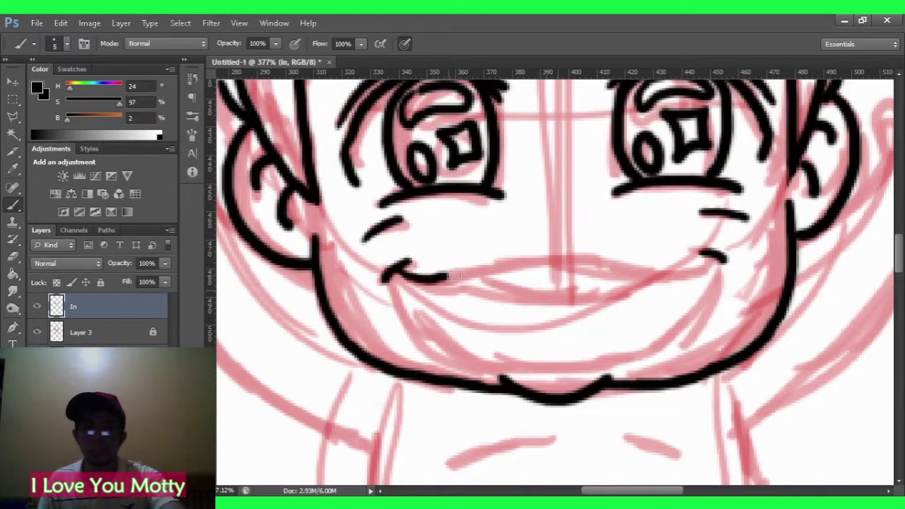
{"action": "left_click_drag", "start_coordinate": [458, 274], "coordinate": [721, 258]}
{"action": "mouse_move", "coordinate": [388, 277]}
{"action": "left_mouse_down"}
{"action": "mouse_move", "coordinate": [577, 379]}
{"action": "mouse_move", "coordinate": [718, 260]}
{"action": "left_mouse_up"}
{"action": "key", "text": "e"}
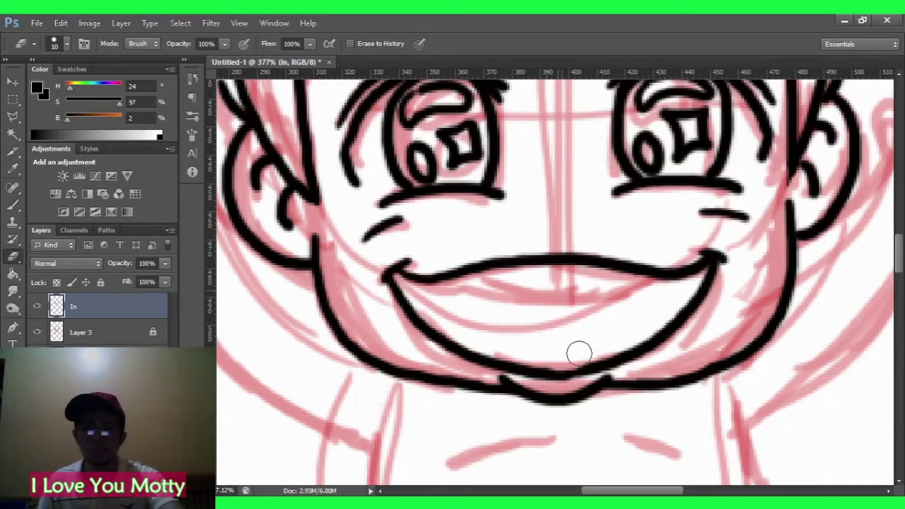
{"action": "left_click_drag", "start_coordinate": [579, 354], "coordinate": [495, 354]}
{"action": "mouse_move", "coordinate": [593, 229]}
{"action": "left_mouse_down"}
{"action": "mouse_move", "coordinate": [672, 229]}
{"action": "mouse_move", "coordinate": [593, 229]}
{"action": "mouse_move", "coordinate": [516, 203]}
{"action": "left_mouse_up"}
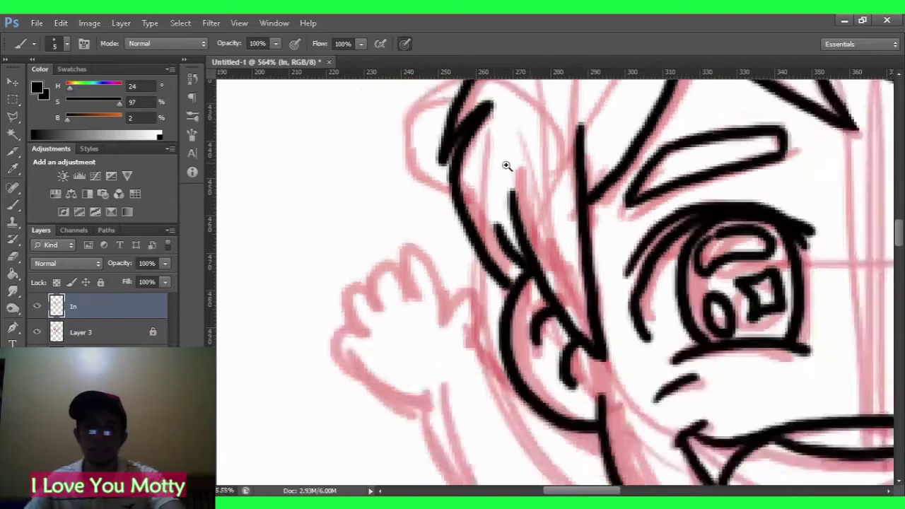
Step: Ink the hair spikes on top of the head over the sketch
{"action": "left_click_drag", "start_coordinate": [507, 166], "coordinate": [424, 166]}
{"action": "mouse_move", "coordinate": [573, 181]}
{"action": "left_mouse_down"}
{"action": "mouse_move", "coordinate": [651, 181]}
{"action": "mouse_move", "coordinate": [573, 181]}
{"action": "left_mouse_up"}
{"action": "mouse_move", "coordinate": [360, 256]}
{"action": "left_mouse_down"}
{"action": "mouse_move", "coordinate": [465, 262]}
{"action": "mouse_move", "coordinate": [434, 283]}
{"action": "mouse_move", "coordinate": [491, 219]}
{"action": "mouse_move", "coordinate": [757, 276]}
{"action": "mouse_move", "coordinate": [678, 255]}
{"action": "mouse_move", "coordinate": [636, 146]}
{"action": "mouse_move", "coordinate": [623, 268]}
{"action": "mouse_move", "coordinate": [684, 282]}
{"action": "mouse_move", "coordinate": [505, 293]}
{"action": "mouse_move", "coordinate": [504, 266]}
{"action": "mouse_move", "coordinate": [414, 360]}
{"action": "mouse_move", "coordinate": [540, 284]}
{"action": "mouse_move", "coordinate": [526, 325]}
{"action": "left_mouse_up"}
{"action": "mouse_move", "coordinate": [474, 243]}
{"action": "left_mouse_down"}
{"action": "mouse_move", "coordinate": [697, 300]}
{"action": "mouse_move", "coordinate": [471, 257]}
{"action": "left_mouse_up"}
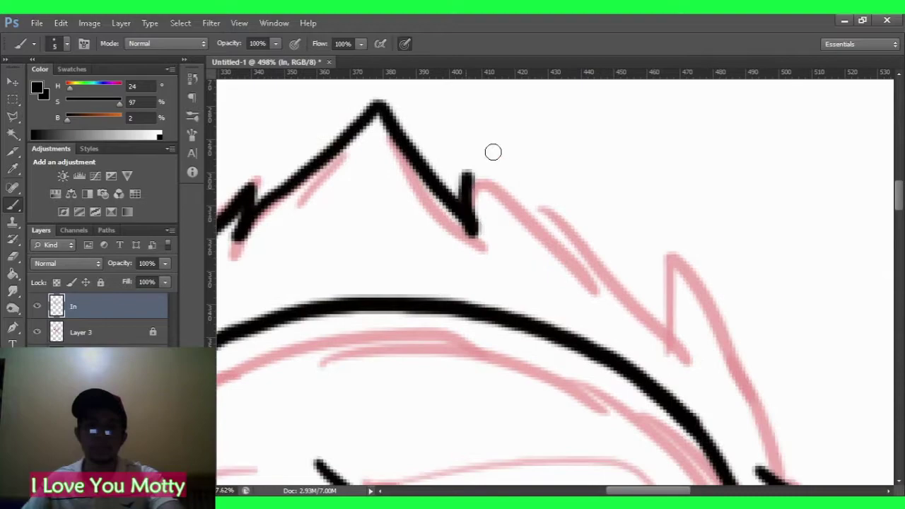
{"action": "left_click_drag", "start_coordinate": [493, 152], "coordinate": [686, 389]}
{"action": "mouse_move", "coordinate": [672, 339]}
{"action": "left_mouse_down"}
{"action": "mouse_move", "coordinate": [550, 272]}
{"action": "mouse_move", "coordinate": [656, 376]}
{"action": "mouse_move", "coordinate": [527, 333]}
{"action": "mouse_move", "coordinate": [559, 333]}
{"action": "left_mouse_up"}
{"action": "key", "text": "b"}
Step: Ink the right side of the belly and the four sides of the belt band
{"action": "left_click_drag", "start_coordinate": [416, 320], "coordinate": [424, 237]}
{"action": "left_click_drag", "start_coordinate": [741, 221], "coordinate": [766, 300]}
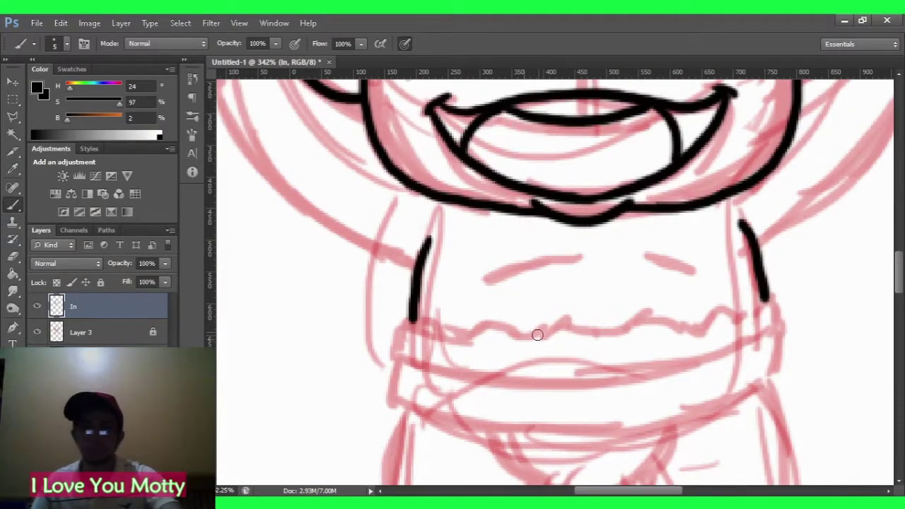
{"action": "left_click_drag", "start_coordinate": [404, 362], "coordinate": [563, 380]}
{"action": "left_click_drag", "start_coordinate": [577, 379], "coordinate": [767, 340]}
{"action": "mouse_move", "coordinate": [406, 362]}
{"action": "left_mouse_down"}
{"action": "mouse_move", "coordinate": [573, 438]}
{"action": "mouse_move", "coordinate": [771, 396]}
{"action": "left_mouse_up"}
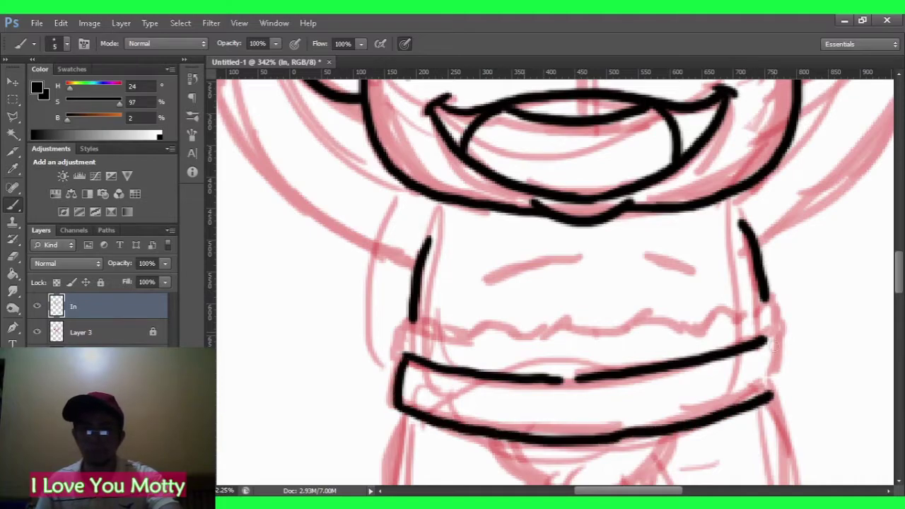
{"action": "left_click_drag", "start_coordinate": [764, 338], "coordinate": [774, 393]}
{"action": "mouse_move", "coordinate": [414, 311]}
{"action": "left_mouse_down"}
{"action": "mouse_move", "coordinate": [468, 324]}
{"action": "mouse_move", "coordinate": [683, 319]}
{"action": "mouse_move", "coordinate": [771, 331]}
{"action": "left_mouse_up"}
{"action": "scroll", "coordinate": [636, 283], "scroll_direction": "down", "scroll_amount": 5}
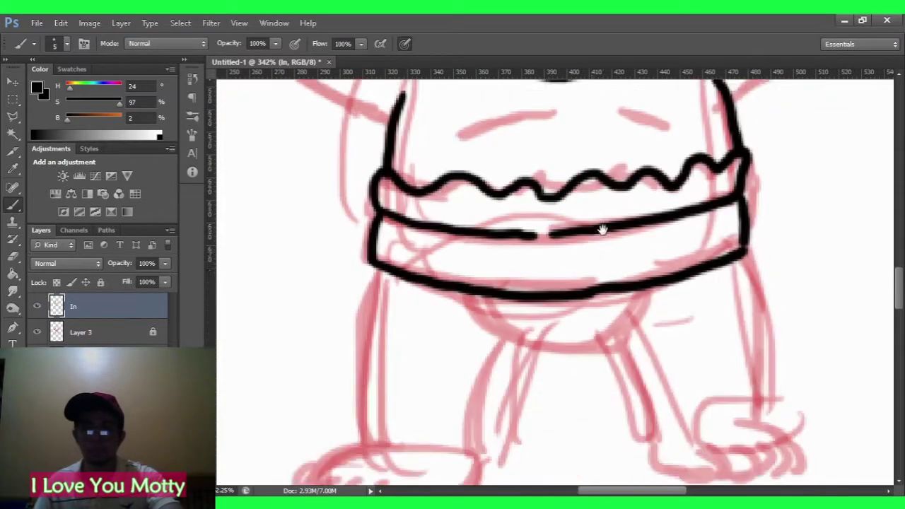
{"action": "left_click_drag", "start_coordinate": [464, 273], "coordinate": [545, 337]}
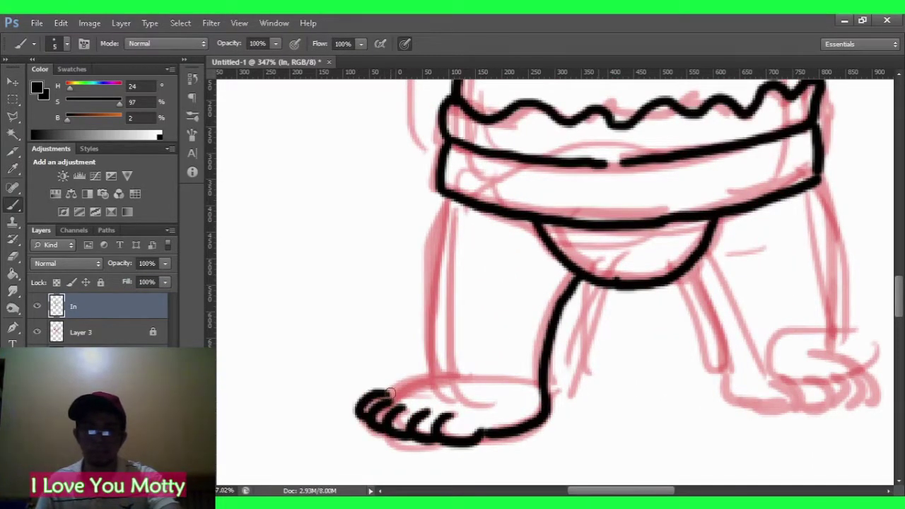
Step: Ink the left and right leg lines and the right foot outline
{"action": "left_click_drag", "start_coordinate": [423, 191], "coordinate": [424, 373]}
{"action": "left_click_drag", "start_coordinate": [601, 340], "coordinate": [424, 340]}
{"action": "mouse_move", "coordinate": [546, 272]}
{"action": "left_mouse_down"}
{"action": "mouse_move", "coordinate": [566, 368]}
{"action": "mouse_move", "coordinate": [668, 414]}
{"action": "left_mouse_up"}
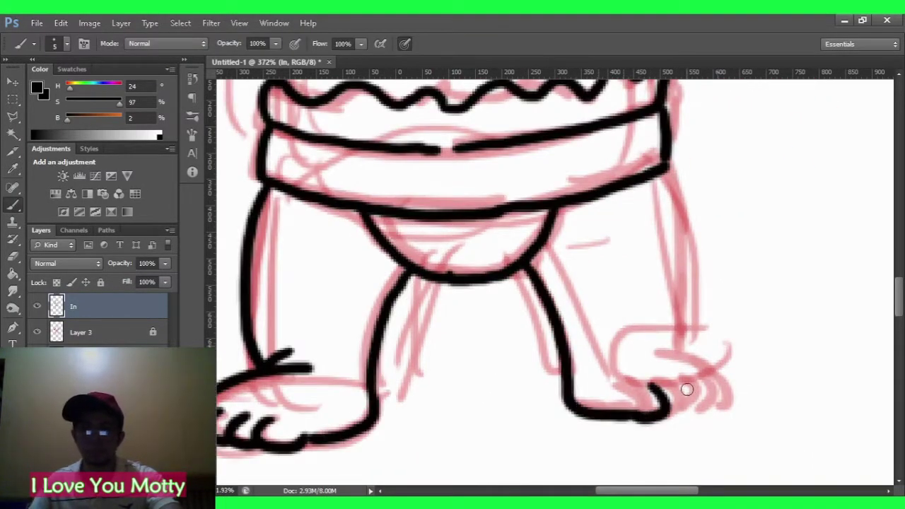
{"action": "left_click_drag", "start_coordinate": [658, 168], "coordinate": [689, 347]}
{"action": "left_click_drag", "start_coordinate": [633, 354], "coordinate": [728, 339]}
Step: Ink the raised arm and waving hand near the ear, then zoom out to the whole figure
{"action": "key", "text": "ctrl+space"}
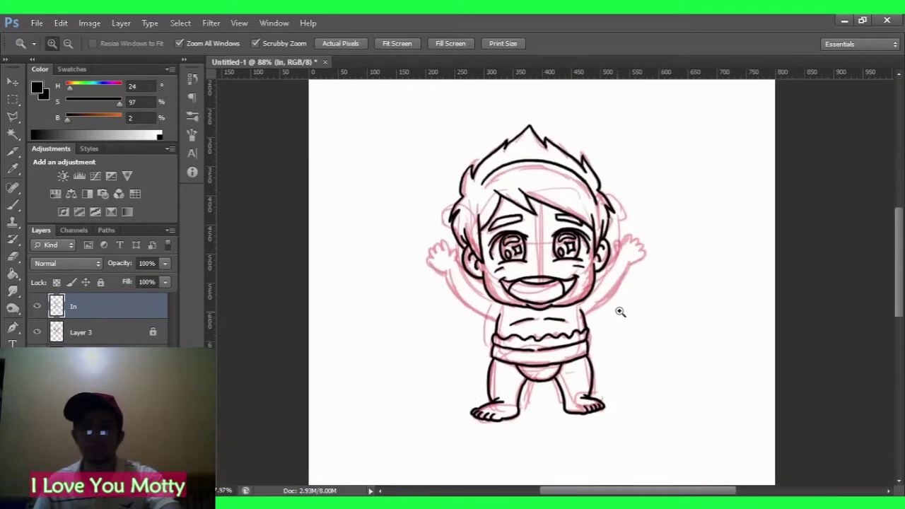
{"action": "left_click_drag", "start_coordinate": [620, 309], "coordinate": [575, 230]}
{"action": "left_click_drag", "start_coordinate": [665, 207], "coordinate": [573, 326]}
{"action": "left_click_drag", "start_coordinate": [601, 234], "coordinate": [573, 304]}
{"action": "left_click_drag", "start_coordinate": [584, 247], "coordinate": [640, 221]}
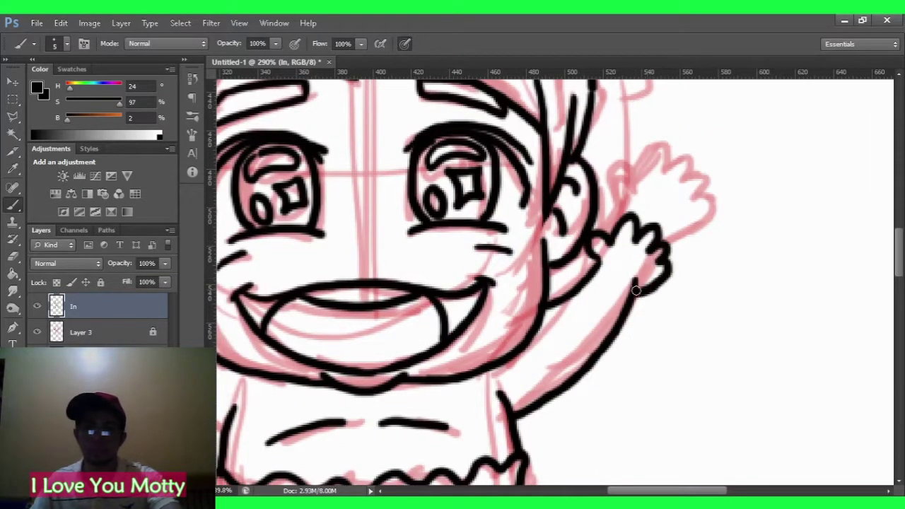
{"action": "left_click_drag", "start_coordinate": [636, 290], "coordinate": [601, 290]}
{"action": "mouse_move", "coordinate": [495, 283]}
{"action": "left_mouse_down"}
{"action": "mouse_move", "coordinate": [350, 294]}
{"action": "mouse_move", "coordinate": [461, 394]}
{"action": "left_mouse_up"}
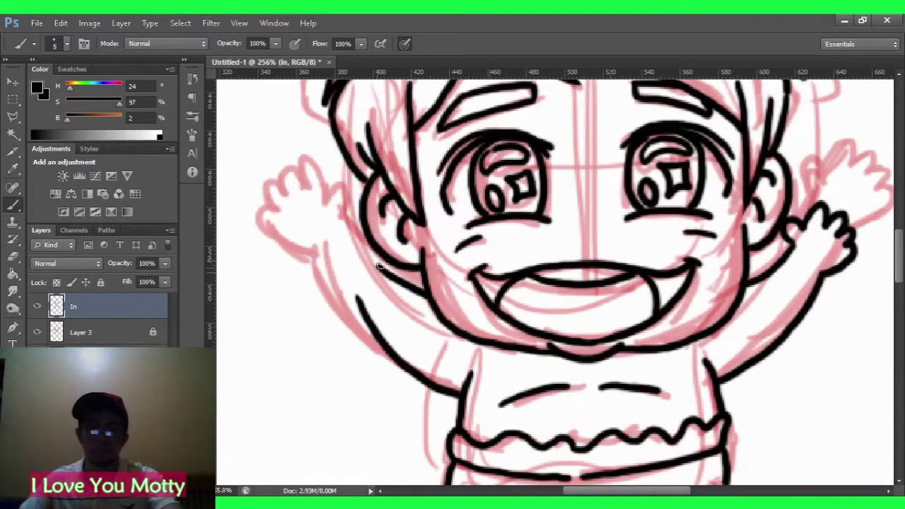
{"action": "key", "text": "z"}
{"action": "scroll", "coordinate": [642, 337], "scroll_direction": "down", "scroll_amount": 5}
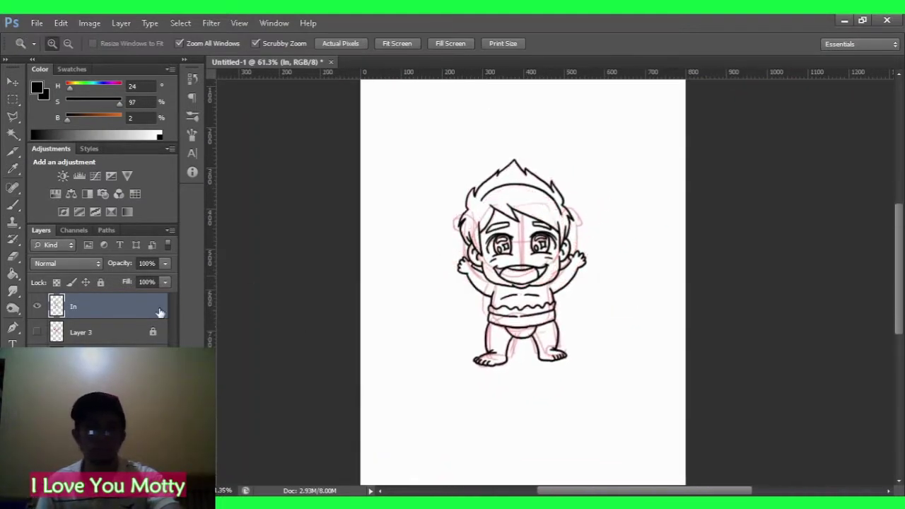
Step: Scale the inked chibi figure and select its shape with the Magic Wand
{"action": "key", "text": "ctrl+t"}
{"action": "key", "text": "Return"}
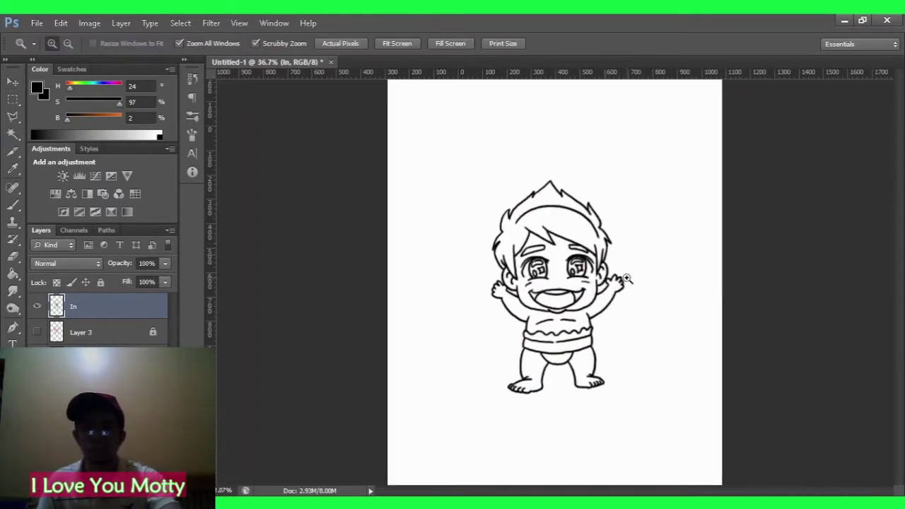
{"action": "key", "text": "w"}
{"action": "key", "text": "ctrl+a"}
{"action": "left_click", "coordinate": [83, 324]}
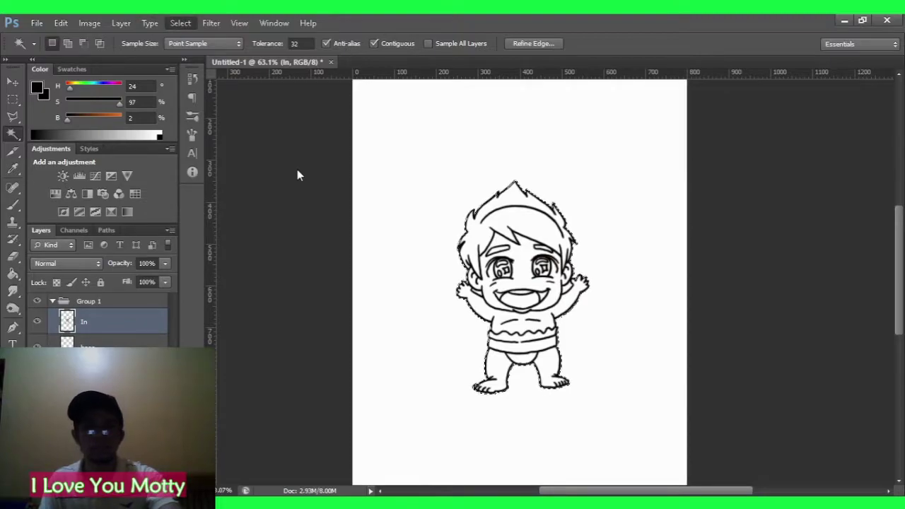
Step: Fill the figure's shape on the base layer with flat tan skin colour
{"action": "key", "text": "alt+bracketleft"}
{"action": "key", "text": "i"}
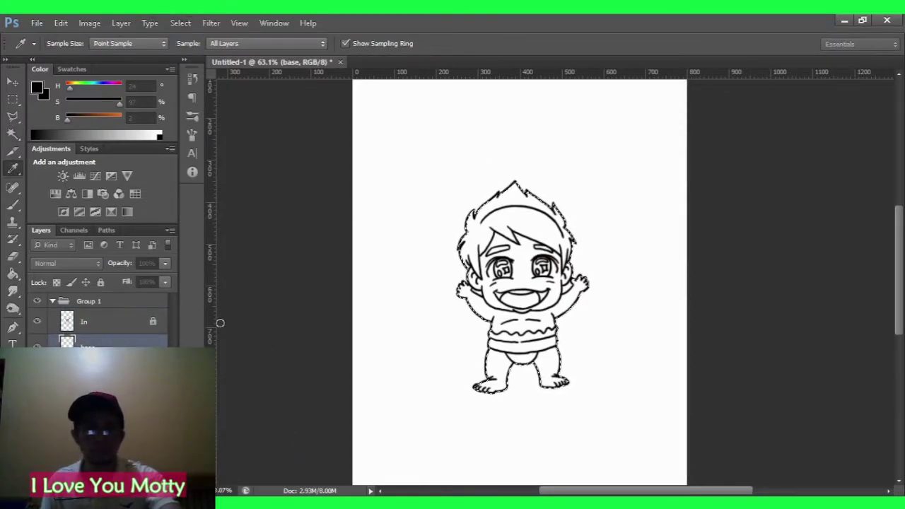
{"action": "key", "text": "g"}
{"action": "left_click", "coordinate": [520, 332]}
{"action": "key", "text": "z"}
{"action": "left_click", "coordinate": [495, 268]}
{"action": "left_click", "coordinate": [467, 283]}
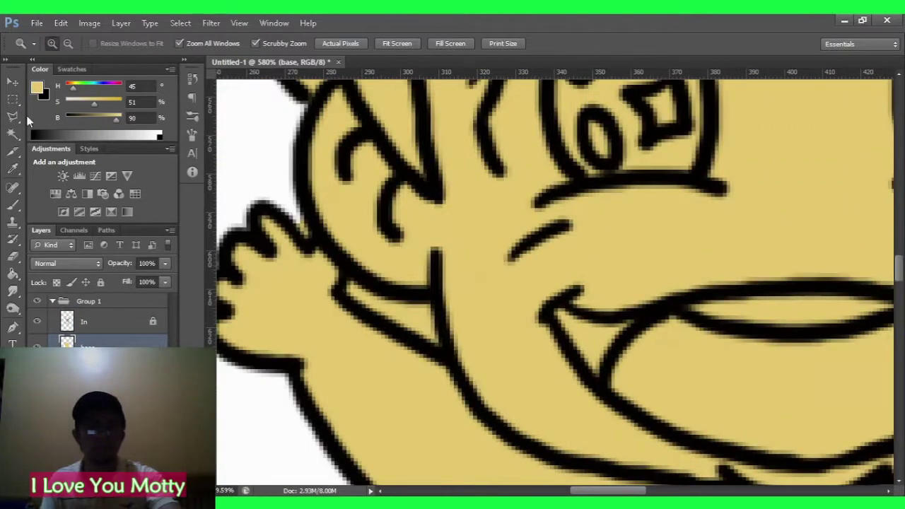
Step: Lasso the unfilled gaps beside the arm and hand and fill them with skin colour
{"action": "key", "text": "l"}
{"action": "left_click_drag", "start_coordinate": [444, 326], "coordinate": [451, 350]}
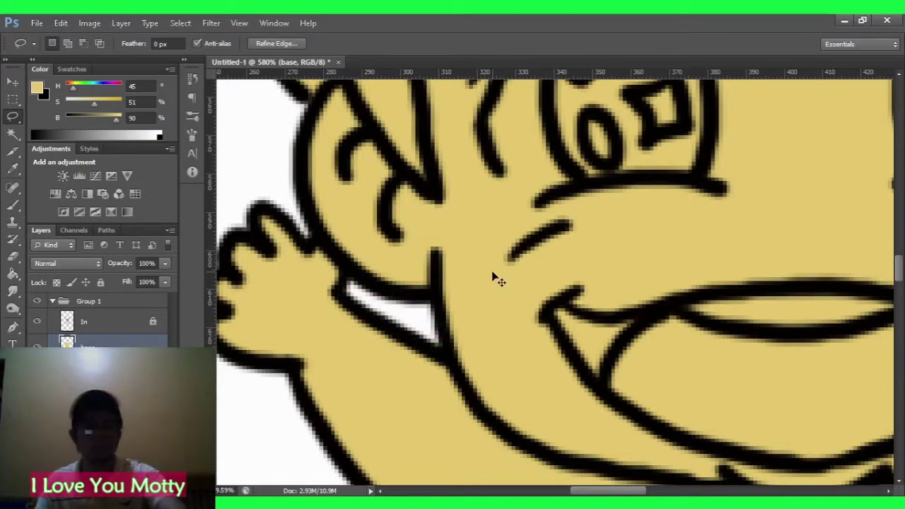
{"action": "key", "text": "z"}
{"action": "mouse_move", "coordinate": [491, 277]}
{"action": "left_mouse_down"}
{"action": "mouse_move", "coordinate": [410, 290]}
{"action": "mouse_move", "coordinate": [565, 262]}
{"action": "left_mouse_up"}
{"action": "key", "text": "l"}
{"action": "left_click_drag", "start_coordinate": [598, 225], "coordinate": [477, 417]}
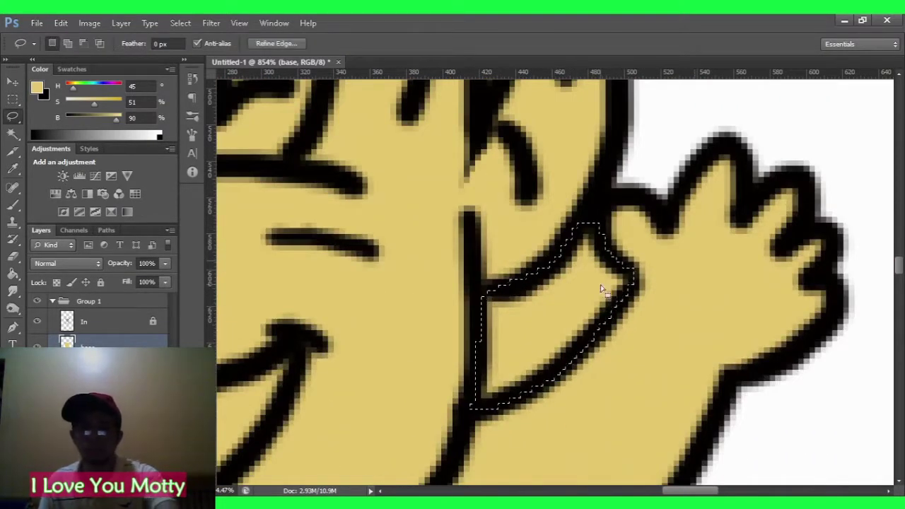
{"action": "key", "text": "z"}
{"action": "key", "text": "ctrl+0"}
Step: Lasso and fill the small unfilled slivers in the hair spike
{"action": "left_click_drag", "start_coordinate": [367, 318], "coordinate": [404, 316]}
{"action": "key", "text": "l"}
{"action": "left_click_drag", "start_coordinate": [410, 275], "coordinate": [364, 354]}
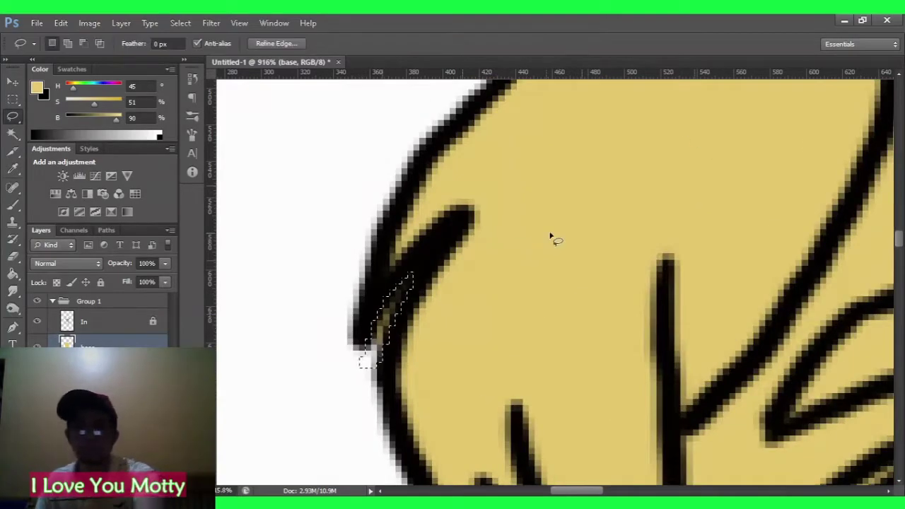
{"action": "scroll", "coordinate": [466, 254], "scroll_direction": "down", "scroll_amount": 1}
{"action": "key", "text": "z"}
{"action": "mouse_move", "coordinate": [566, 246]}
{"action": "left_mouse_down"}
{"action": "mouse_move", "coordinate": [542, 228]}
{"action": "mouse_move", "coordinate": [586, 273]}
{"action": "mouse_move", "coordinate": [517, 273]}
{"action": "mouse_move", "coordinate": [591, 306]}
{"action": "mouse_move", "coordinate": [616, 252]}
{"action": "mouse_move", "coordinate": [632, 283]}
{"action": "left_mouse_up"}
{"action": "key", "text": "l"}
{"action": "mouse_move", "coordinate": [517, 316]}
{"action": "left_mouse_down"}
{"action": "mouse_move", "coordinate": [543, 361]}
{"action": "mouse_move", "coordinate": [563, 369]}
{"action": "mouse_move", "coordinate": [535, 169]}
{"action": "left_mouse_up"}
{"action": "scroll", "coordinate": [591, 335], "scroll_direction": "down", "scroll_amount": 5}
{"action": "key", "text": "z"}
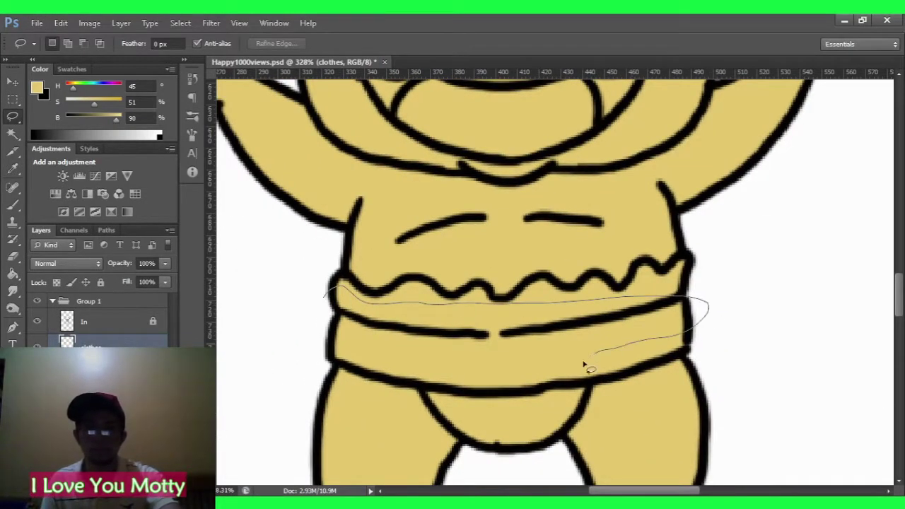
Step: Lasso the wavy waistband and diaper on the clothes layer and fill them white
{"action": "left_click_drag", "start_coordinate": [584, 364], "coordinate": [323, 360]}
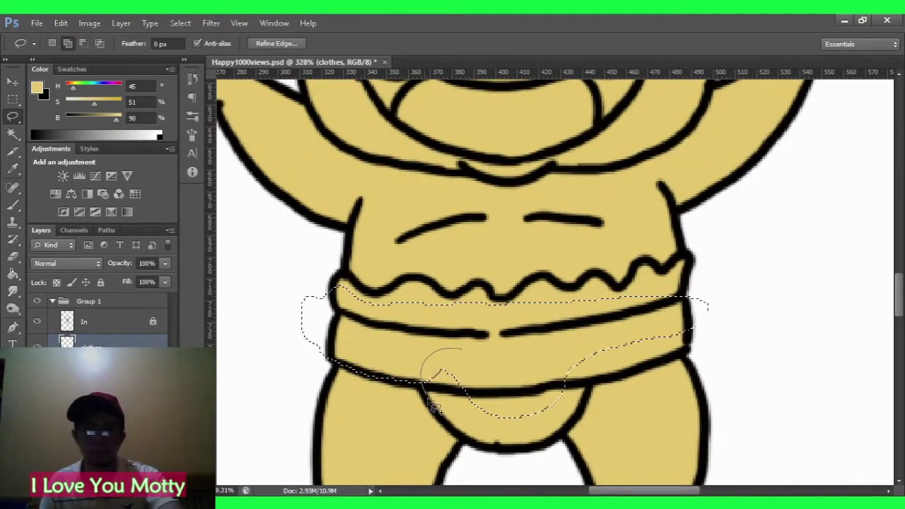
{"action": "left_click_drag", "start_coordinate": [587, 415], "coordinate": [598, 329]}
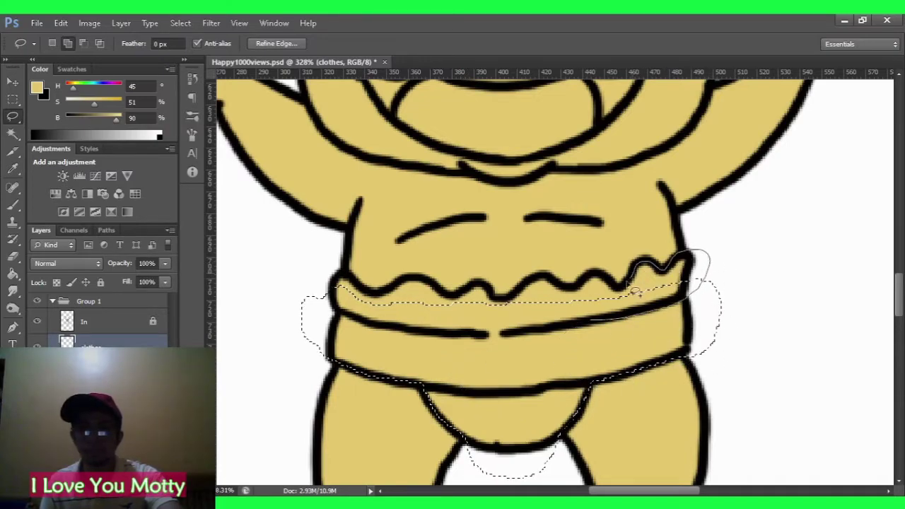
{"action": "left_click_drag", "start_coordinate": [635, 289], "coordinate": [495, 300]}
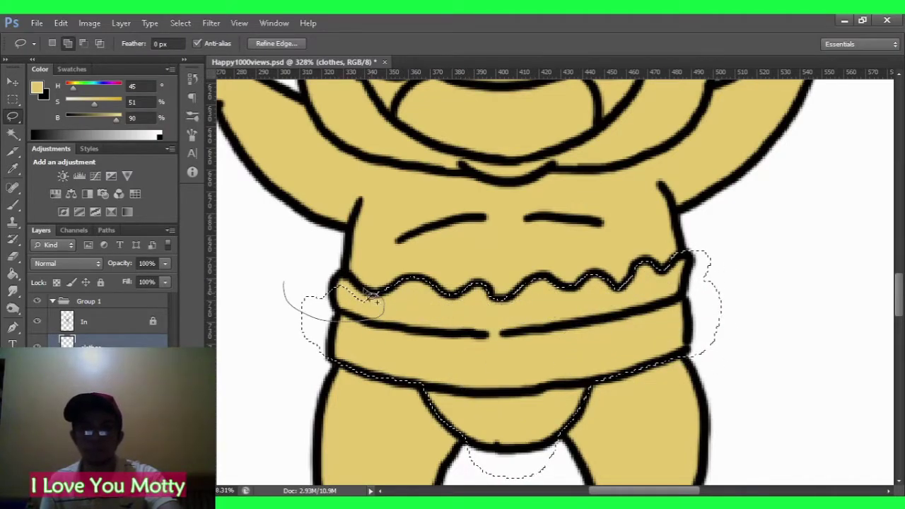
{"action": "left_click_drag", "start_coordinate": [373, 297], "coordinate": [332, 290]}
{"action": "key", "text": "g"}
{"action": "left_click", "coordinate": [778, 212], "text": "alt"}
Step: Finish the white diaper fill and fill both eye whites with white
{"action": "left_click", "coordinate": [424, 333]}
{"action": "scroll", "coordinate": [562, 198], "scroll_direction": "down", "scroll_amount": 5}
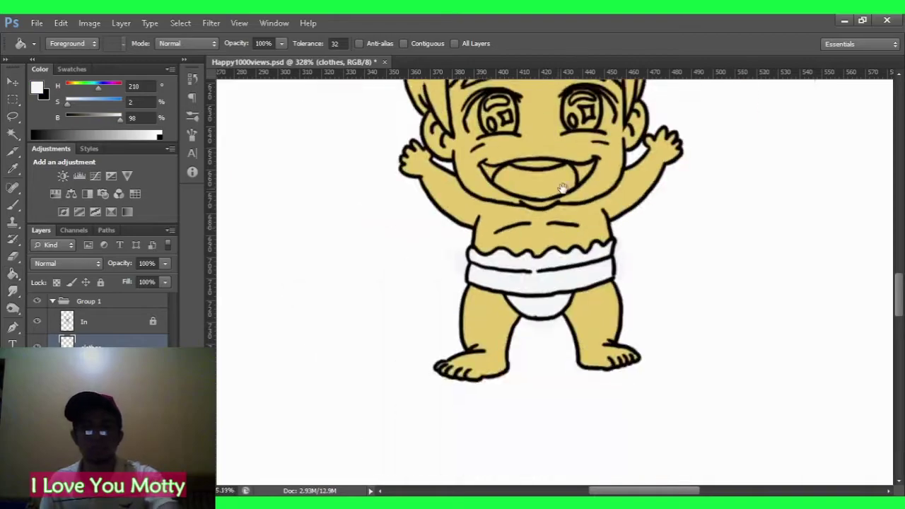
{"action": "key", "text": "l"}
{"action": "scroll", "coordinate": [368, 261], "scroll_direction": "up", "scroll_amount": 3}
{"action": "left_click_drag", "start_coordinate": [347, 362], "coordinate": [341, 358]}
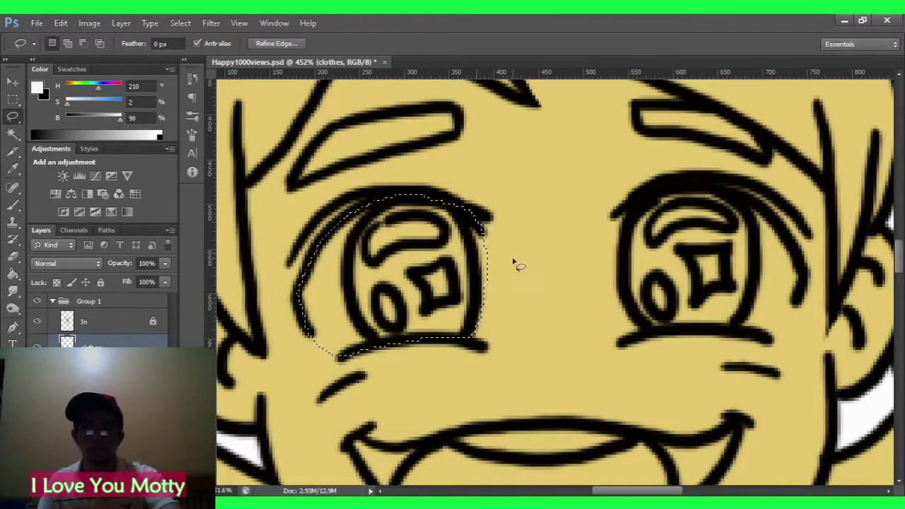
{"action": "left_click_drag", "start_coordinate": [614, 215], "coordinate": [750, 207]}
{"action": "left_click_drag", "start_coordinate": [684, 343], "coordinate": [617, 212]}
{"action": "key", "text": "g"}
{"action": "left_click", "coordinate": [700, 304]}
{"action": "key", "text": "ctrl+d"}
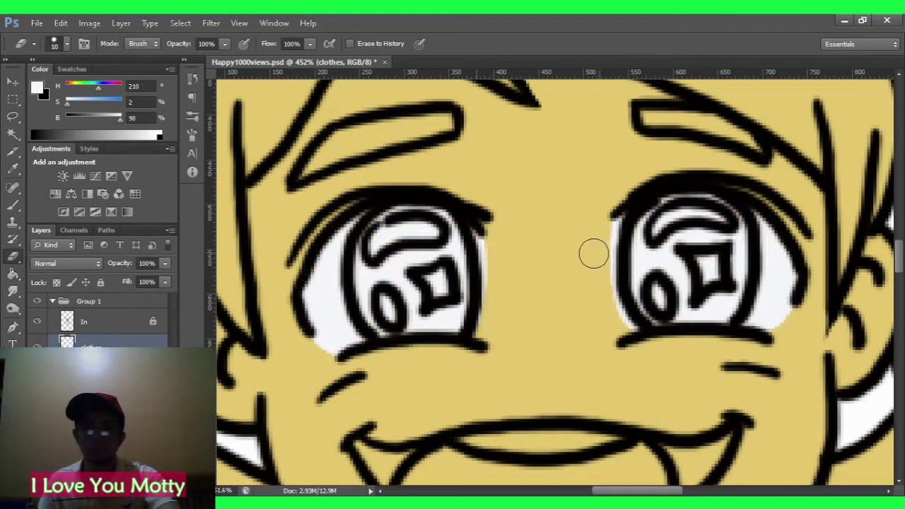
Step: Lasso the inside of the open mouth, sample pink, and create a new Hair layer
{"action": "key", "text": "z"}
{"action": "left_click", "coordinate": [479, 320]}
{"action": "scroll", "coordinate": [480, 320], "scroll_direction": "up", "scroll_amount": 2}
{"action": "key", "text": "l"}
{"action": "mouse_move", "coordinate": [332, 301]}
{"action": "left_mouse_down"}
{"action": "mouse_move", "coordinate": [380, 322]}
{"action": "mouse_move", "coordinate": [527, 313]}
{"action": "left_mouse_up"}
{"action": "left_click_drag", "start_coordinate": [690, 317], "coordinate": [536, 361]}
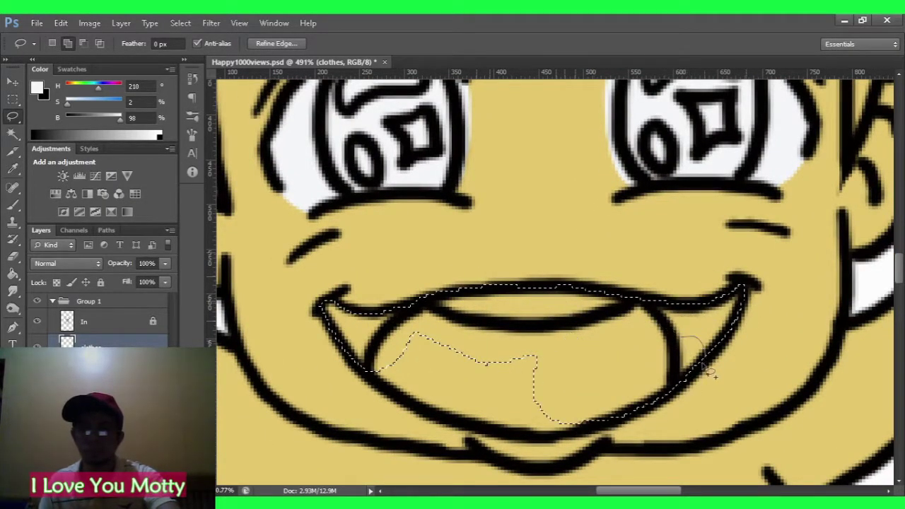
{"action": "left_click_drag", "start_coordinate": [453, 422], "coordinate": [627, 404]}
{"action": "key", "text": "i"}
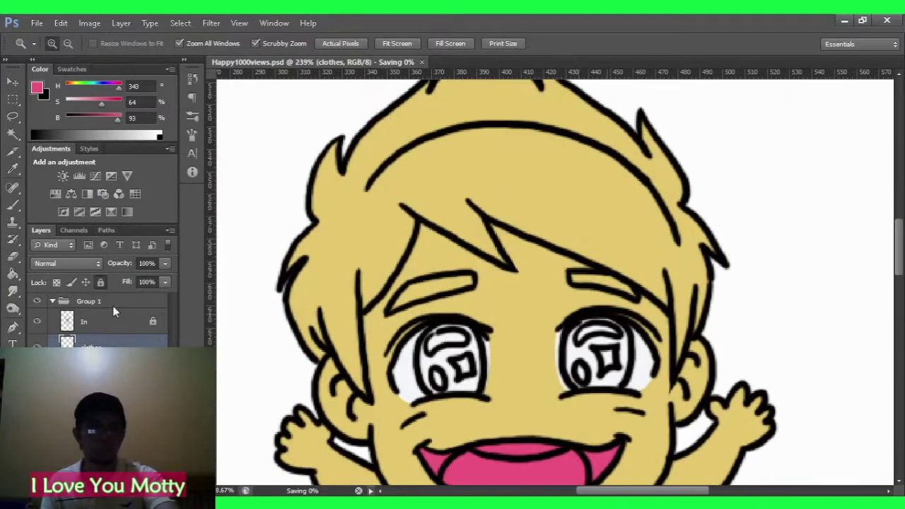
{"action": "key", "text": "ctrl+shift+alt+n"}
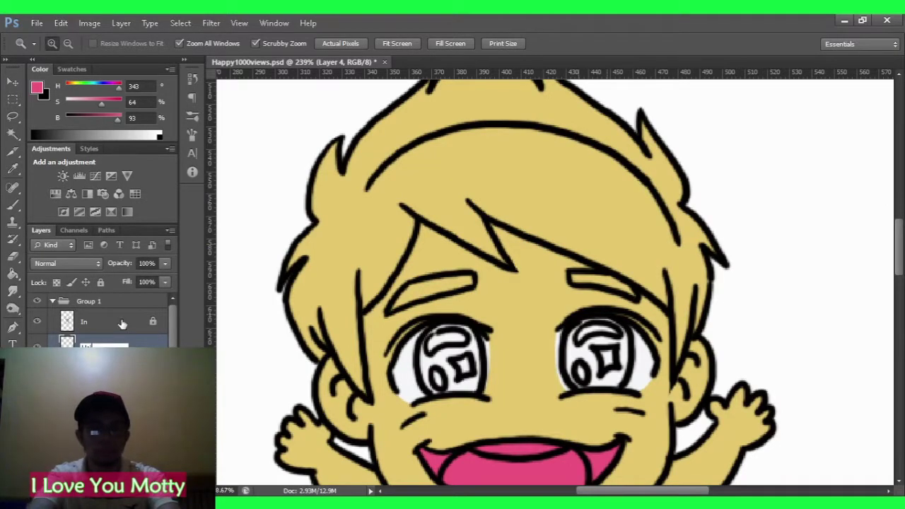
{"action": "scroll", "coordinate": [642, 200], "scroll_direction": "down", "scroll_amount": 3}
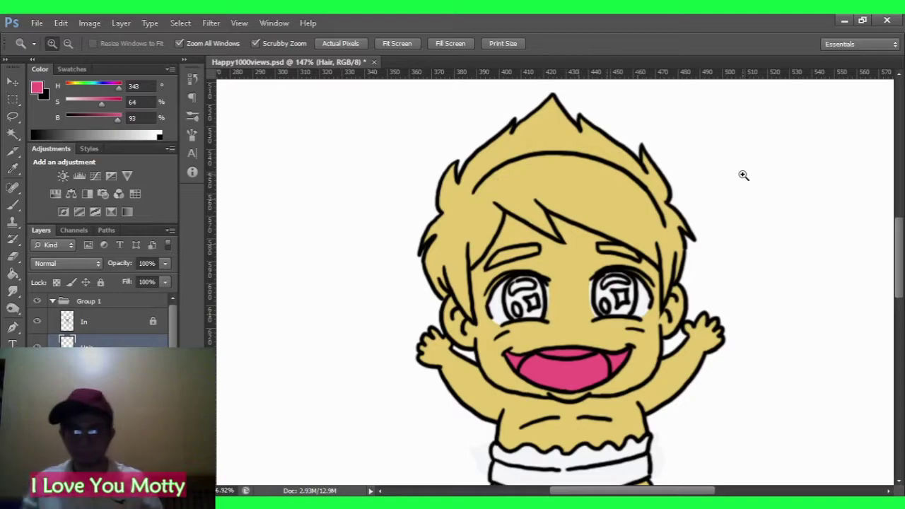
Step: Start a straight-edged selection tracing the hair edge and fringe
{"action": "key", "text": "l"}
{"action": "left_click_drag", "start_coordinate": [447, 253], "coordinate": [445, 255]}
{"action": "scroll", "coordinate": [445, 255], "scroll_direction": "up", "scroll_amount": 3}
{"action": "key", "text": "shift+l"}
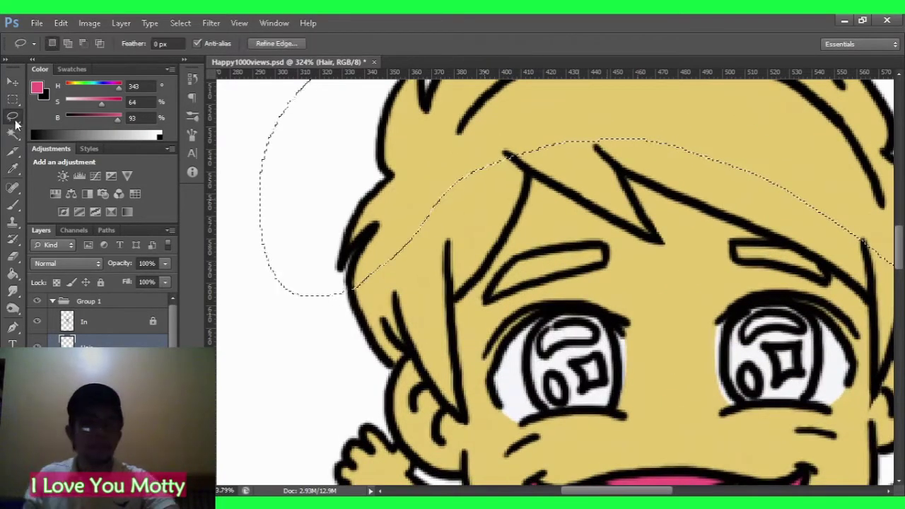
{"action": "left_click", "coordinate": [315, 239], "text": "shift"}
{"action": "left_click", "coordinate": [342, 357]}
{"action": "left_click", "coordinate": [390, 376]}
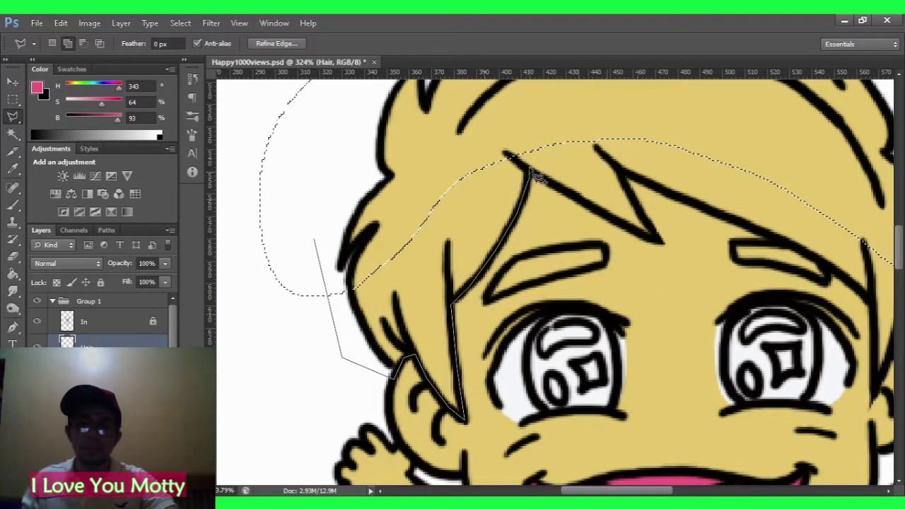
{"action": "left_click", "coordinate": [531, 174]}
{"action": "left_click", "coordinate": [658, 238]}
Step: Continue the hair outline over the eyebrow and close the selection
{"action": "left_click", "coordinate": [620, 171]}
{"action": "left_click", "coordinate": [770, 232]}
{"action": "left_click", "coordinate": [799, 202]}
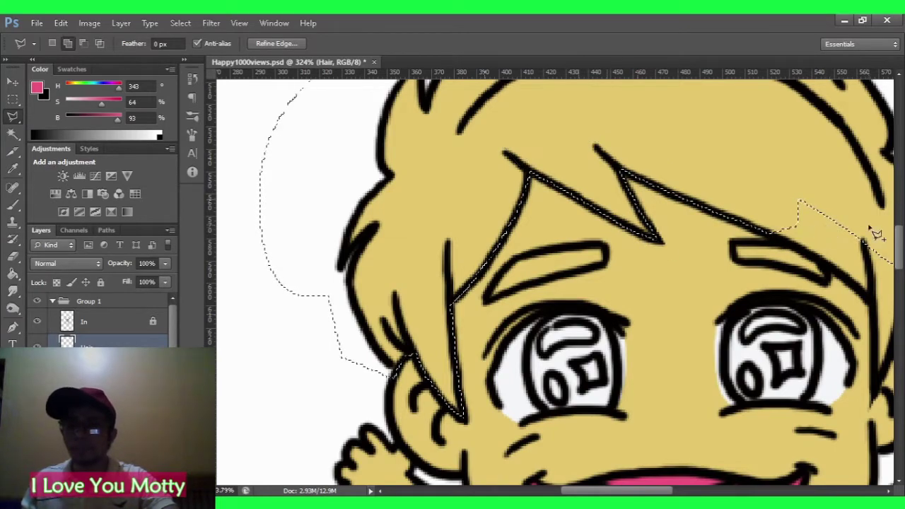
{"action": "left_click", "coordinate": [869, 228]}
{"action": "left_click", "coordinate": [781, 173]}
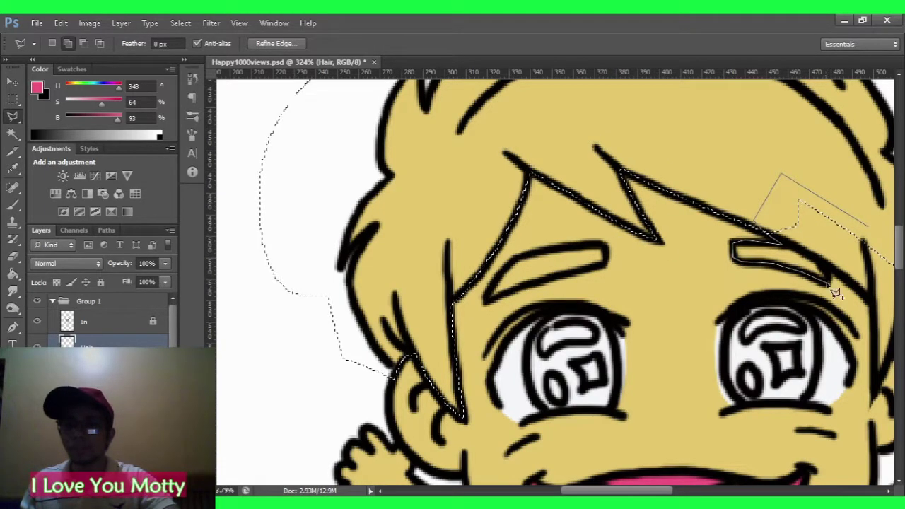
{"action": "left_click_drag", "start_coordinate": [832, 289], "coordinate": [609, 242]}
{"action": "double_click", "coordinate": [647, 333]}
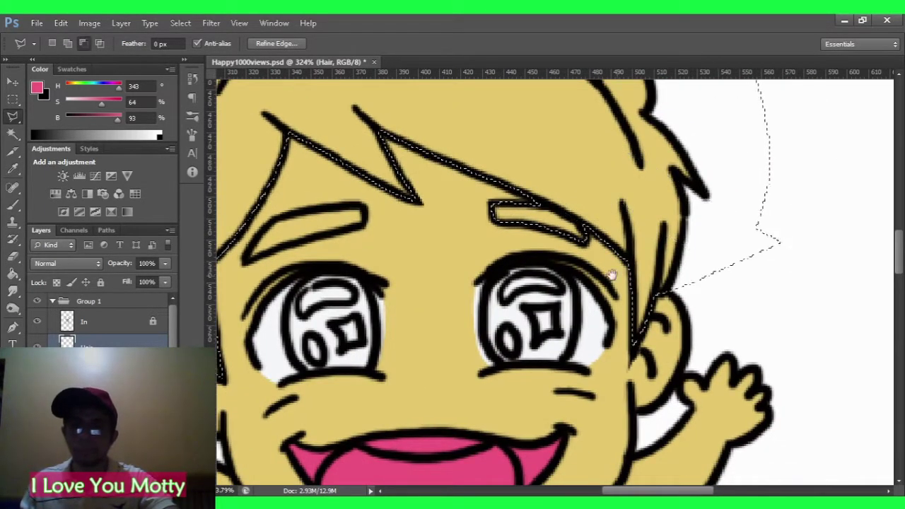
{"action": "left_click_drag", "start_coordinate": [327, 244], "coordinate": [441, 236]}
Step: Fill the hair and remaining hair areas black
{"action": "key", "text": "i"}
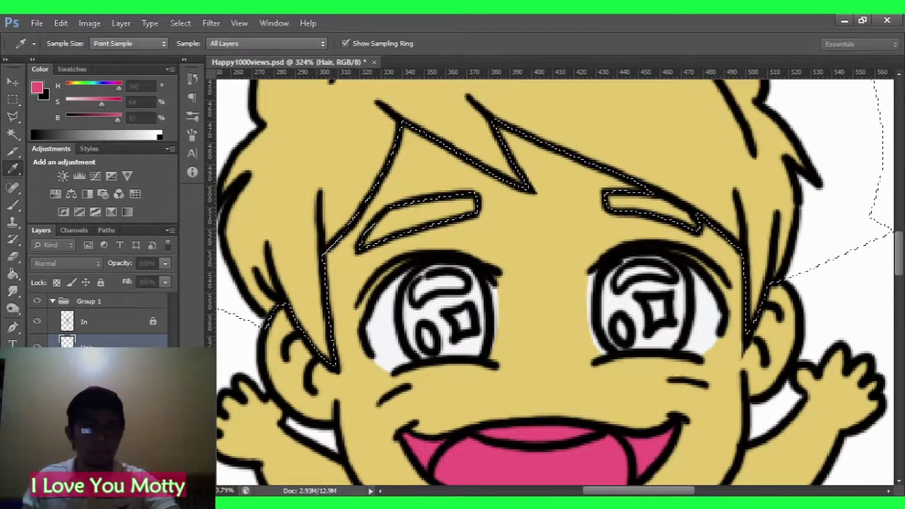
{"action": "key", "text": "g"}
{"action": "left_click", "coordinate": [381, 247]}
{"action": "key", "text": "w"}
{"action": "left_click", "coordinate": [287, 342]}
{"action": "key", "text": "ctrl+d"}
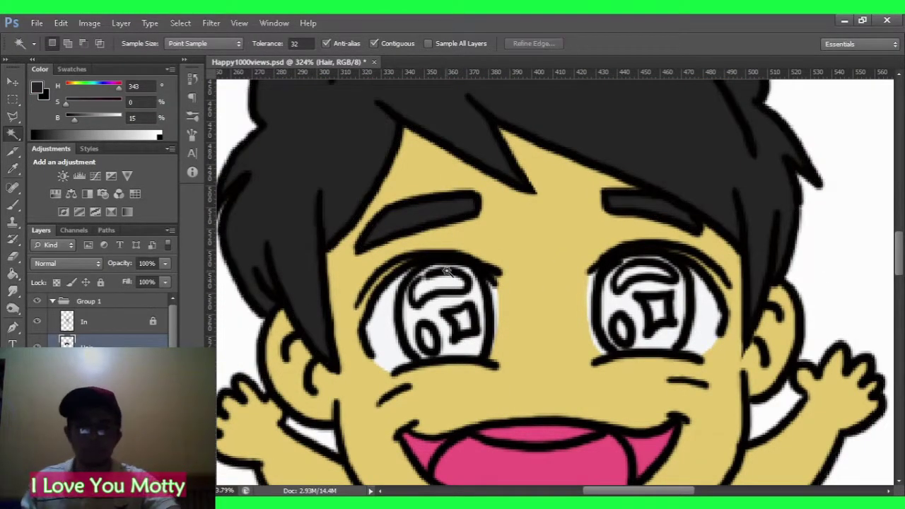
Step: Lasso both irises and fill them with a sampled brown
{"action": "left_click", "coordinate": [13, 118]}
{"action": "left_click_drag", "start_coordinate": [433, 269], "coordinate": [408, 345]}
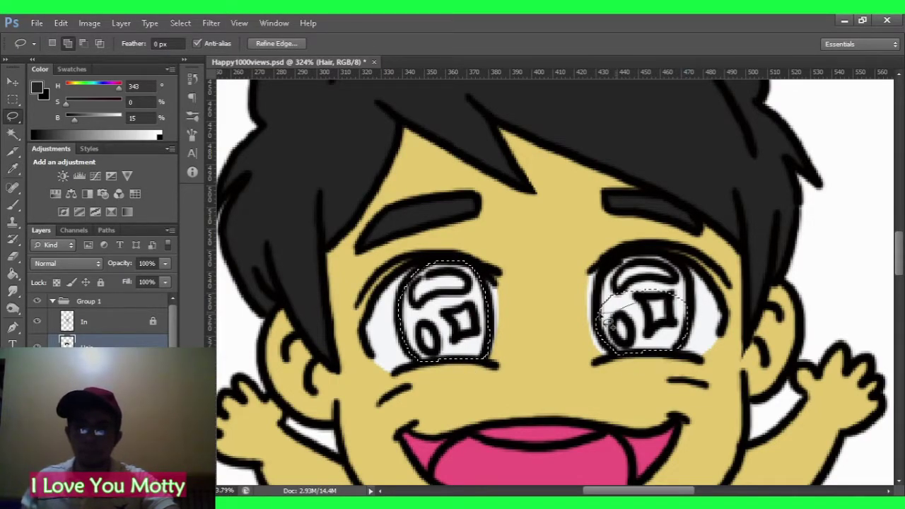
{"action": "left_click_drag", "start_coordinate": [696, 332], "coordinate": [693, 290]}
{"action": "key", "text": "i"}
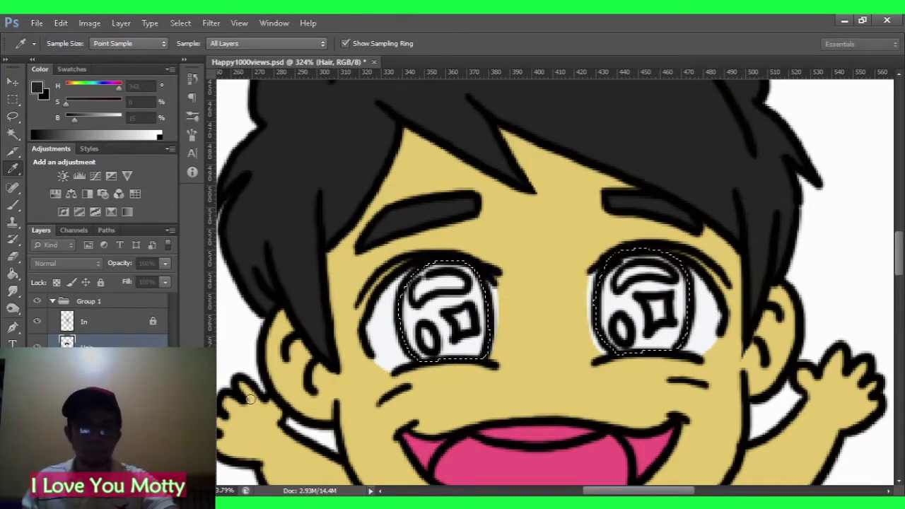
{"action": "key", "text": "g"}
{"action": "left_click", "coordinate": [510, 307]}
{"action": "key", "text": "ctrl+d"}
{"action": "key", "text": "z"}
{"action": "left_click", "coordinate": [566, 373], "text": "alt"}
Step: Lasso the top strip of the mouth and fill it white
{"action": "key", "text": "g"}
{"action": "key", "text": "l"}
{"action": "scroll", "coordinate": [529, 359], "scroll_direction": "up", "scroll_amount": 1}
{"action": "mouse_move", "coordinate": [456, 351]}
{"action": "left_mouse_down"}
{"action": "mouse_move", "coordinate": [523, 351]}
{"action": "mouse_move", "coordinate": [458, 352]}
{"action": "left_mouse_up"}
{"action": "key", "text": "g"}
{"action": "left_click", "coordinate": [587, 351]}
{"action": "key", "text": "ctrl+d"}
{"action": "key", "text": "z"}
{"action": "left_click", "coordinate": [566, 283], "text": "alt"}
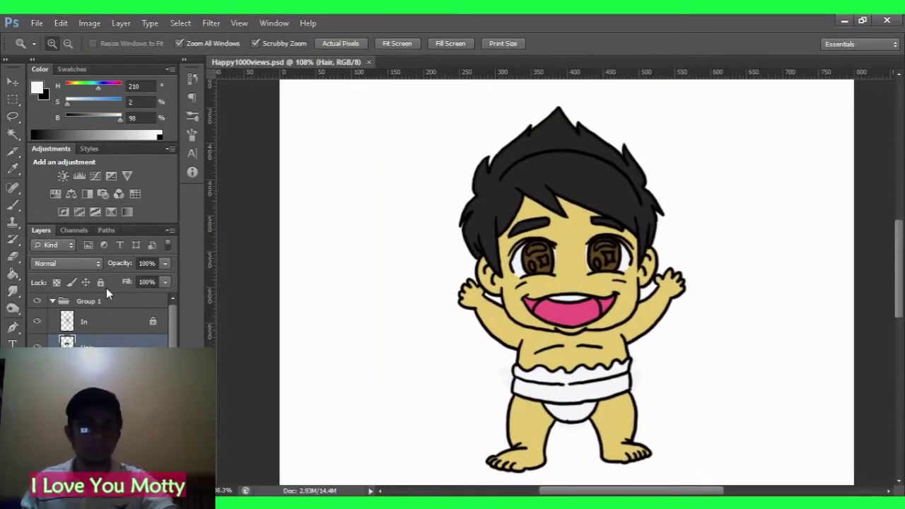
Step: With a 10% opacity brush in deeper orange, shade the face, forehead, cheeks and arms
{"action": "key", "text": "b"}
{"action": "left_click", "coordinate": [566, 227], "text": "alt"}
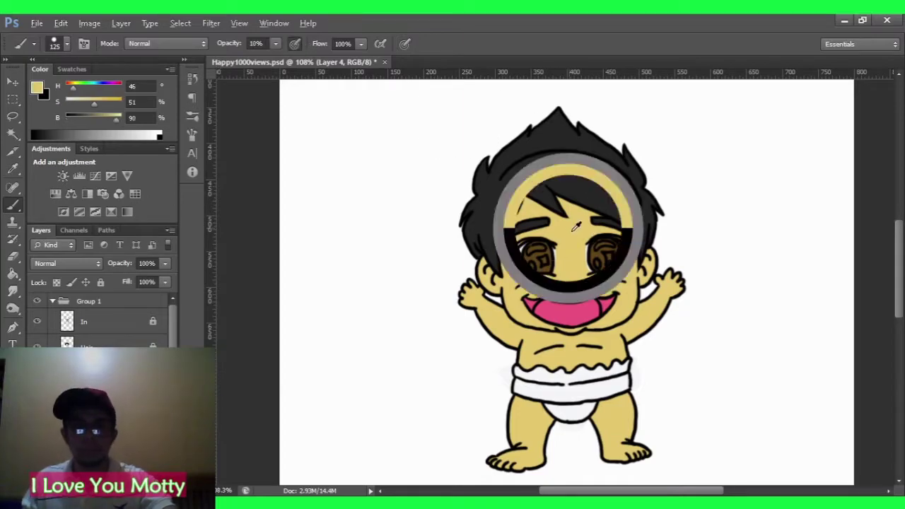
{"action": "left_click", "coordinate": [293, 452], "text": "alt"}
{"action": "key", "text": "bracketleft"}
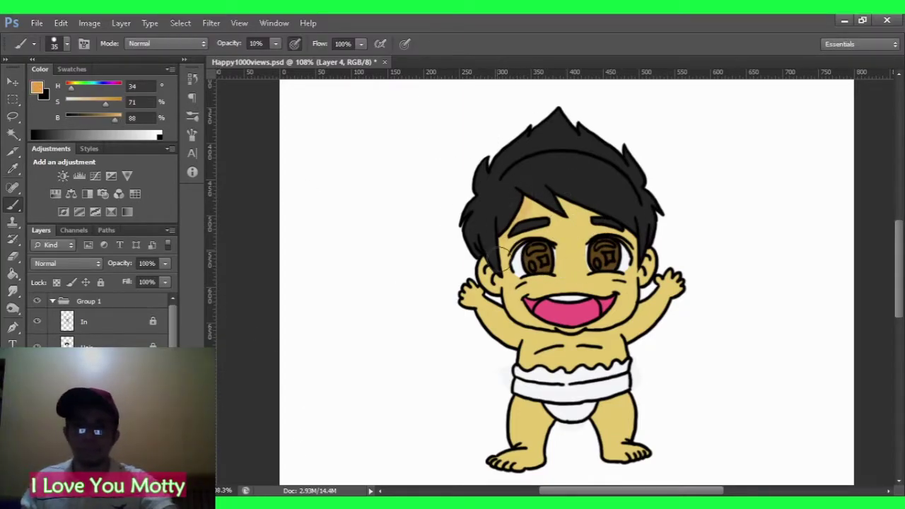
{"action": "left_click_drag", "start_coordinate": [523, 184], "coordinate": [517, 315]}
{"action": "mouse_move", "coordinate": [548, 212]}
{"action": "left_mouse_down"}
{"action": "mouse_move", "coordinate": [584, 211]}
{"action": "mouse_move", "coordinate": [640, 259]}
{"action": "left_mouse_up"}
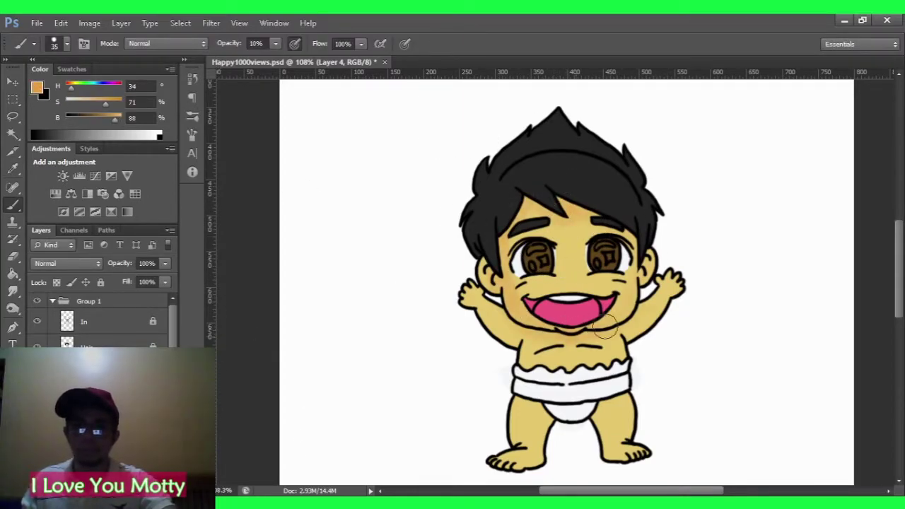
{"action": "left_click_drag", "start_coordinate": [608, 326], "coordinate": [525, 243]}
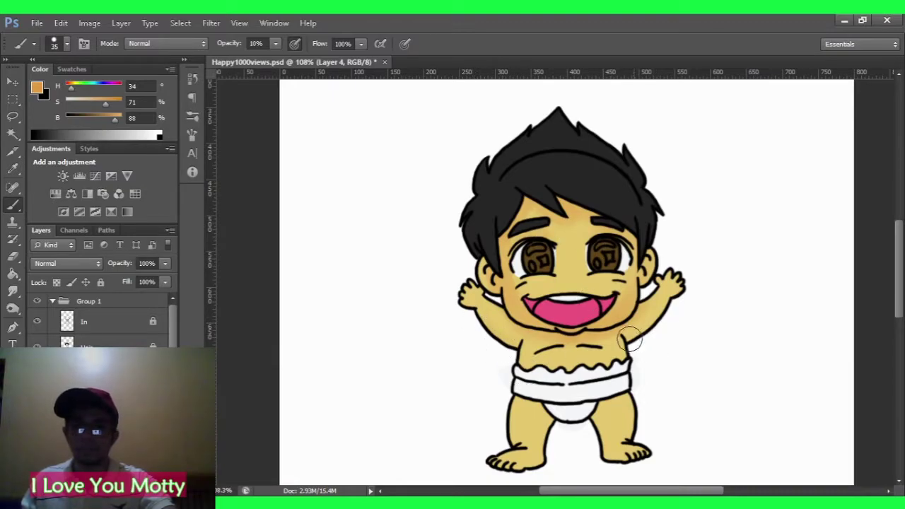
Step: Shade the left thigh and right leg with a smaller brush
{"action": "left_click_drag", "start_coordinate": [541, 410], "coordinate": [552, 449]}
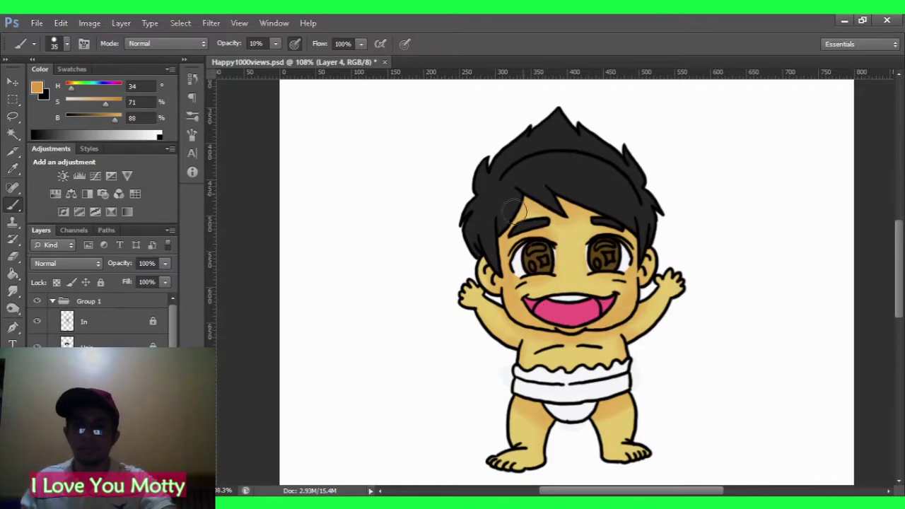
{"action": "key", "text": "bracketleft"}
{"action": "key", "text": "bracketleft"}
{"action": "key", "text": "bracketleft"}
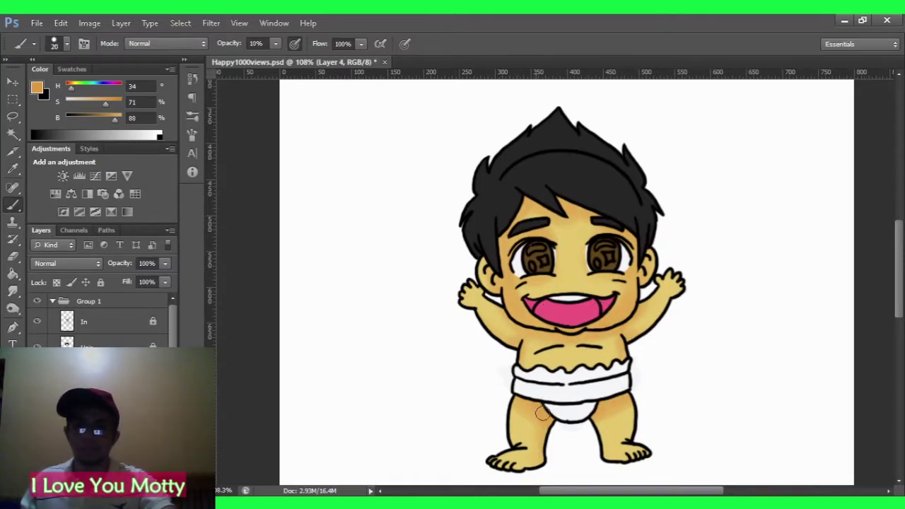
{"action": "left_click_drag", "start_coordinate": [608, 416], "coordinate": [617, 453]}
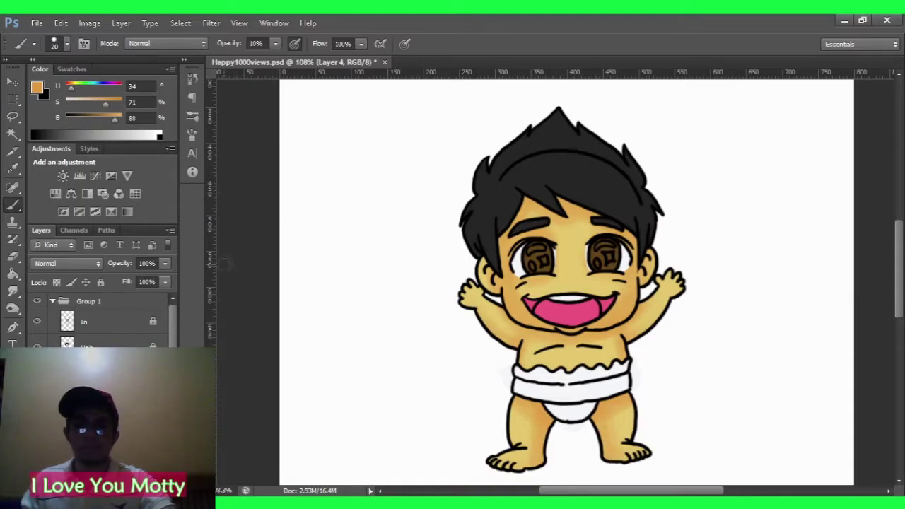
{"action": "scroll", "coordinate": [424, 269], "scroll_direction": "up", "scroll_amount": 3}
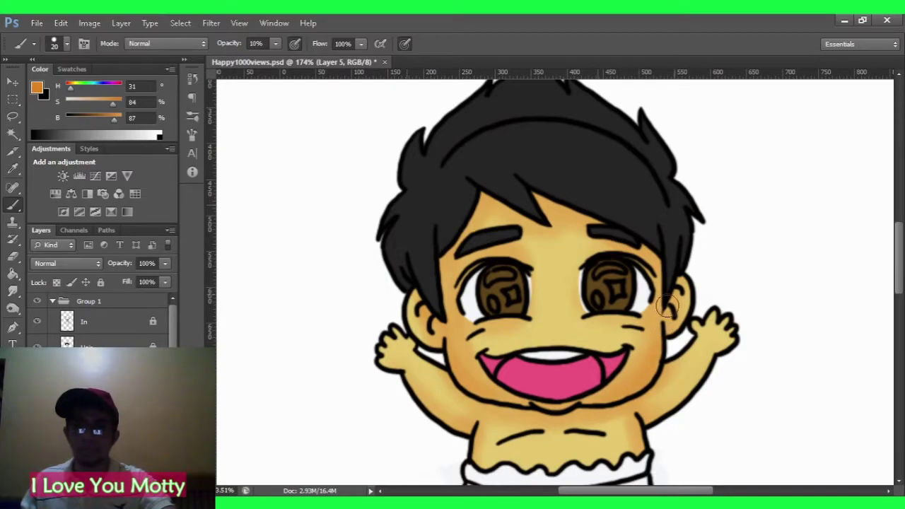
Step: Deepen the shading beside the eye, across the chest, and along the legs and feet
{"action": "left_click_drag", "start_coordinate": [623, 234], "coordinate": [594, 241]}
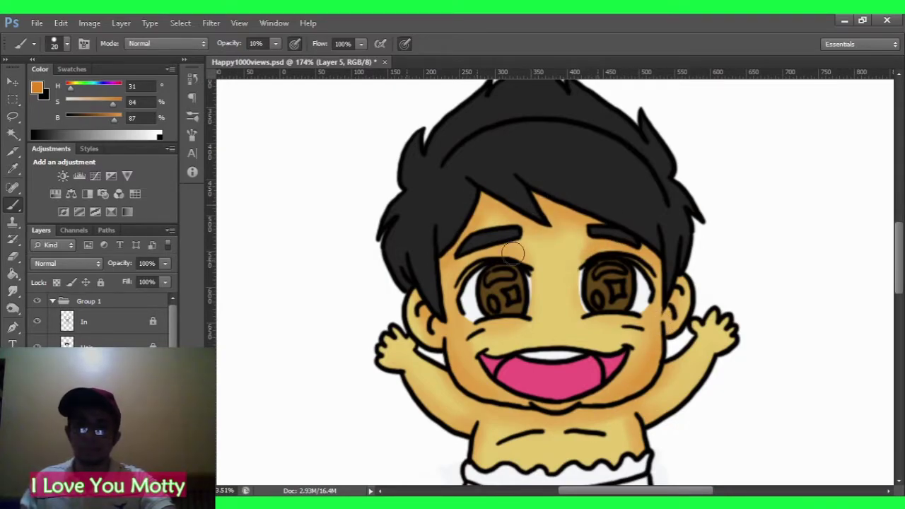
{"action": "left_click_drag", "start_coordinate": [497, 444], "coordinate": [624, 437]}
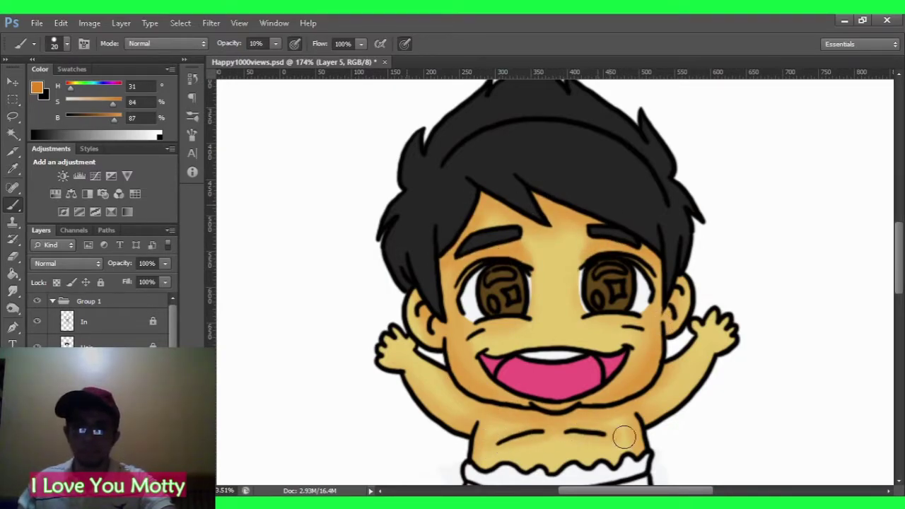
{"action": "left_click_drag", "start_coordinate": [657, 408], "coordinate": [656, 196]}
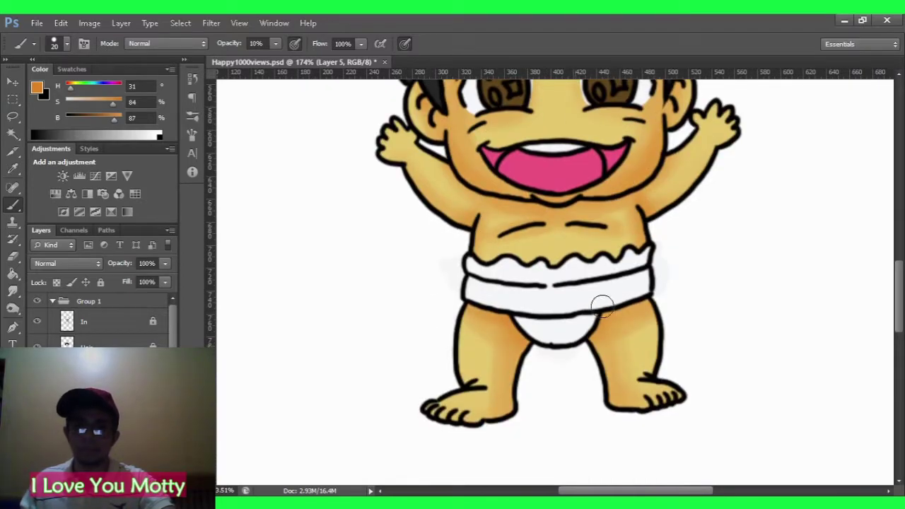
{"action": "mouse_move", "coordinate": [498, 389]}
{"action": "left_mouse_down"}
{"action": "mouse_move", "coordinate": [418, 413]}
{"action": "mouse_move", "coordinate": [596, 340]}
{"action": "left_mouse_up"}
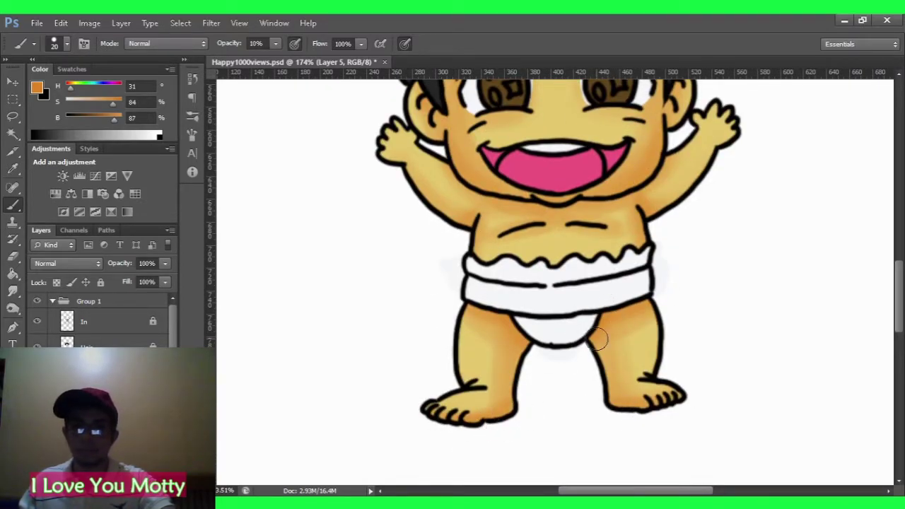
{"action": "scroll", "coordinate": [506, 318], "scroll_direction": "down", "scroll_amount": 3}
{"action": "scroll", "coordinate": [452, 283], "scroll_direction": "up", "scroll_amount": 2}
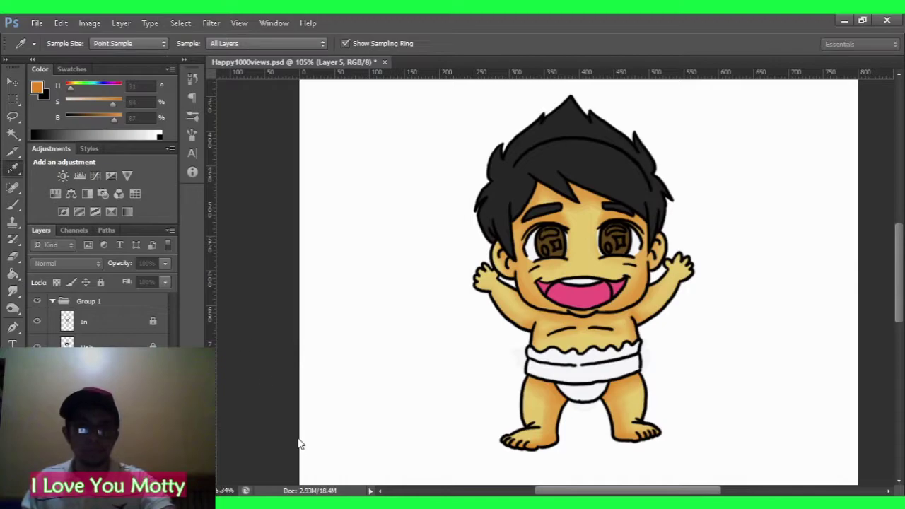
Step: Sample a darker orange and shade along the face outline from ear to cheek
{"action": "left_click", "coordinate": [603, 178]}
{"action": "left_click", "coordinate": [604, 178]}
{"action": "key", "text": "b"}
{"action": "scroll", "coordinate": [379, 325], "scroll_direction": "down", "scroll_amount": 1}
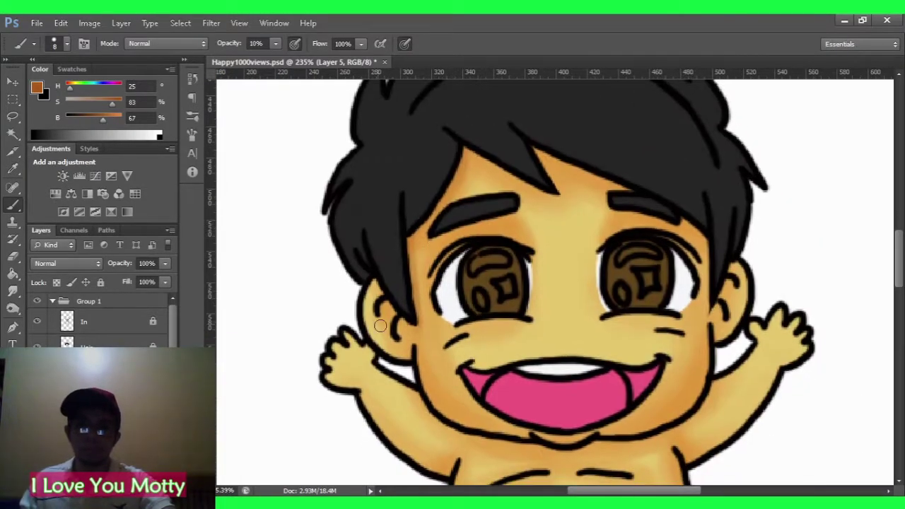
{"action": "mouse_move", "coordinate": [377, 281]}
{"action": "left_mouse_down"}
{"action": "mouse_move", "coordinate": [422, 389]}
{"action": "mouse_move", "coordinate": [521, 445]}
{"action": "mouse_move", "coordinate": [649, 434]}
{"action": "mouse_move", "coordinate": [706, 304]}
{"action": "left_mouse_up"}
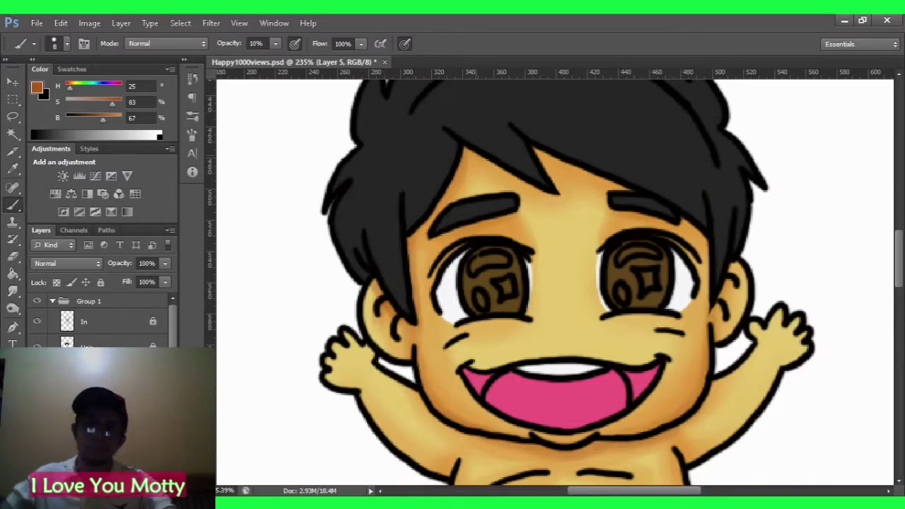
Step: Shade along the left arm and chest, then save Happy1000views.psd
{"action": "left_click_drag", "start_coordinate": [602, 370], "coordinate": [500, 271]}
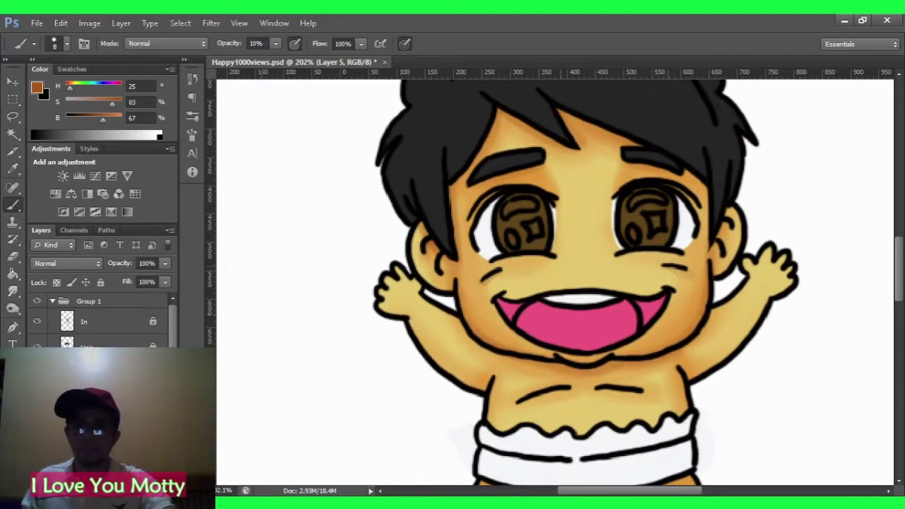
{"action": "left_click_drag", "start_coordinate": [482, 384], "coordinate": [432, 347]}
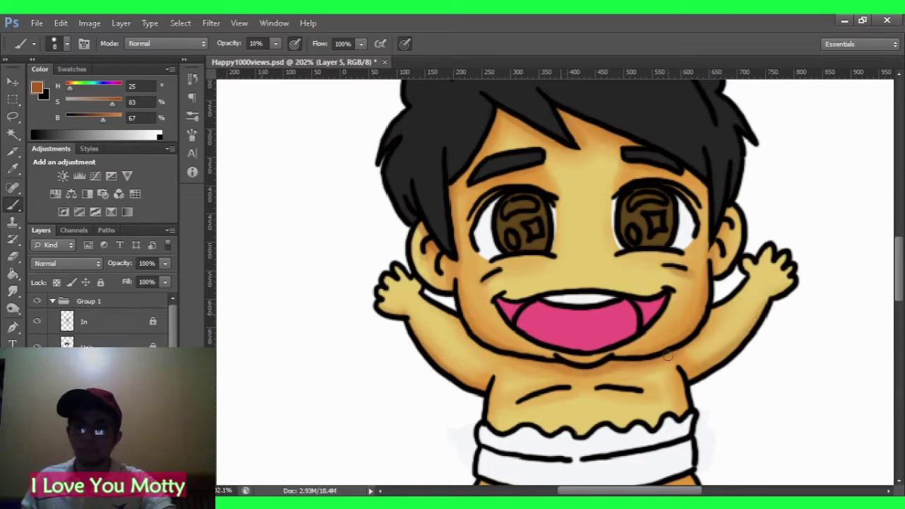
{"action": "scroll", "coordinate": [512, 356], "scroll_direction": "down", "scroll_amount": 5}
{"action": "scroll", "coordinate": [605, 387], "scroll_direction": "down", "scroll_amount": 2}
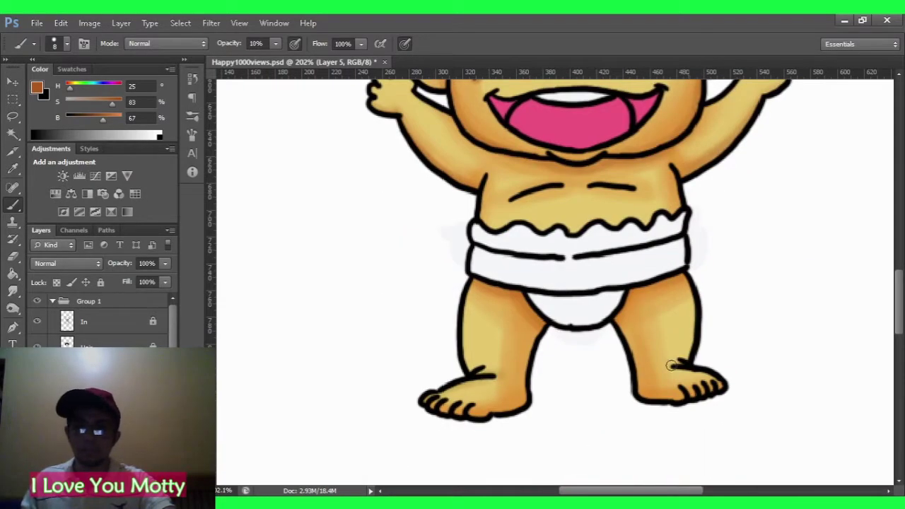
{"action": "key", "text": "z"}
{"action": "key", "text": "ctrl+0"}
Step: Save the file, sample a light skin tone and dab a pale highlight on the nose
{"action": "left_click", "coordinate": [581, 244]}
{"action": "key", "text": "ctrl+s"}
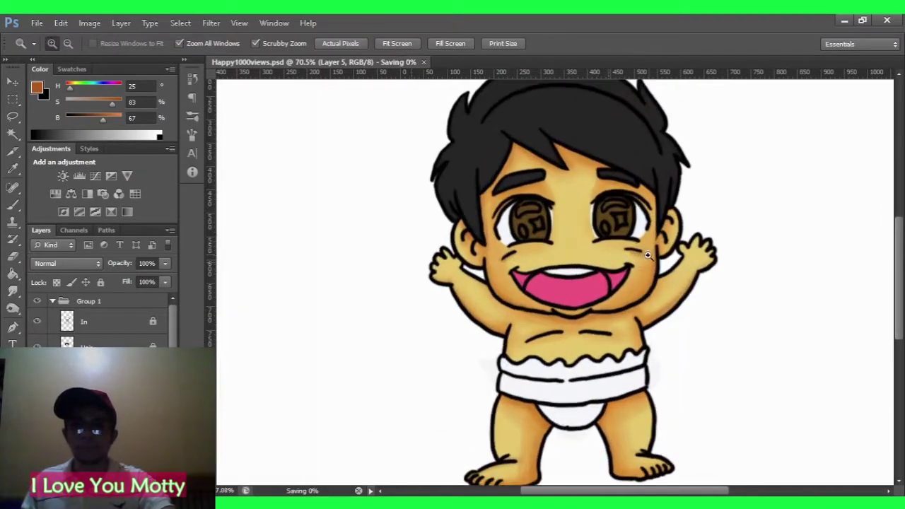
{"action": "left_click", "coordinate": [582, 244]}
{"action": "key", "text": "b"}
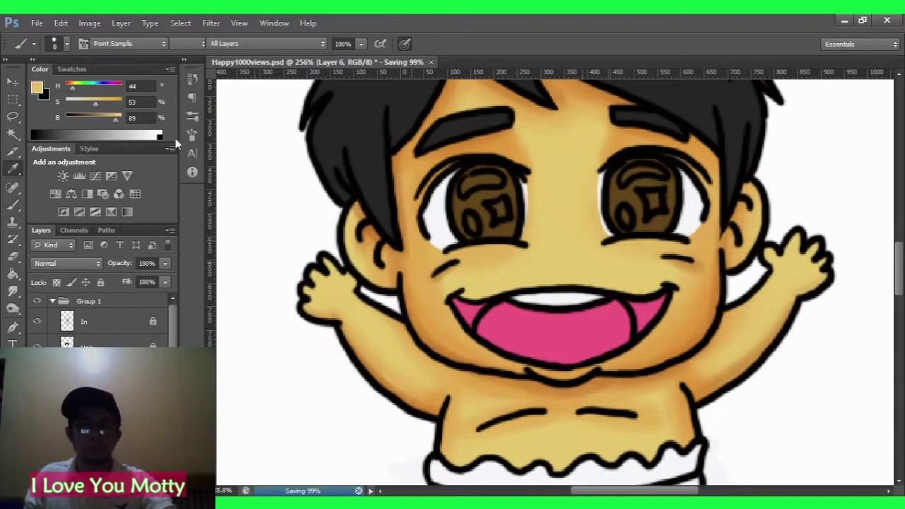
{"action": "left_click", "coordinate": [389, 287], "text": "alt"}
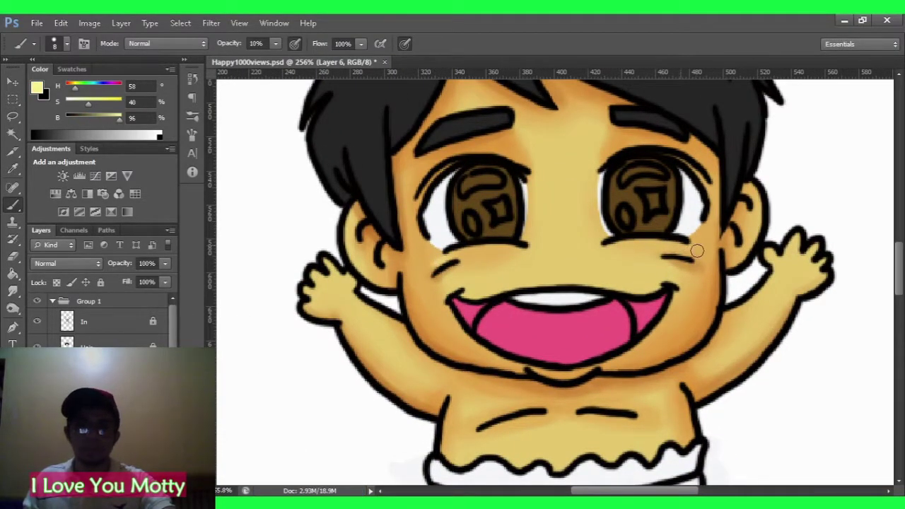
{"action": "left_click", "coordinate": [558, 251]}
{"action": "key", "text": "z"}
{"action": "key", "text": "ctrl+0"}
{"action": "left_click", "coordinate": [562, 300]}
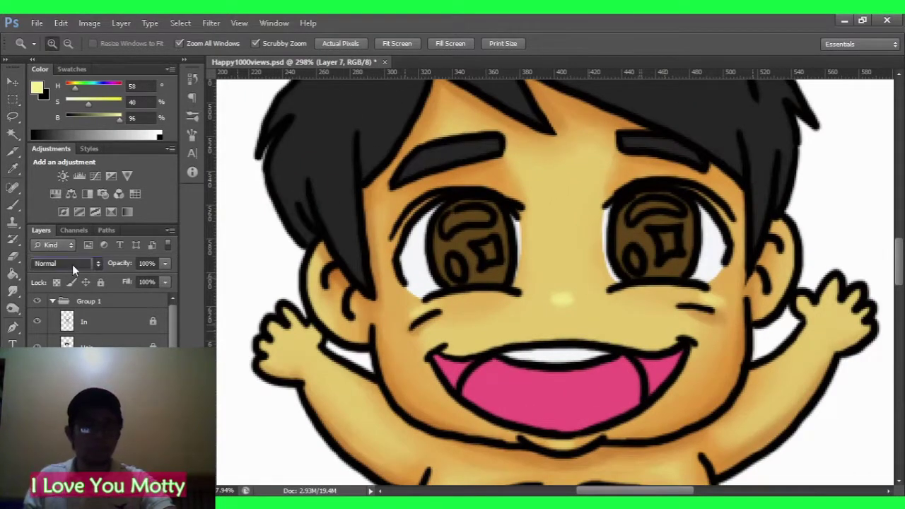
{"action": "scroll", "coordinate": [72, 265], "scroll_direction": "down", "scroll_amount": 4}
Step: Try red blush across the right cheek, then undo it and reset the colours
{"action": "key", "text": "i"}
{"action": "key", "text": "b"}
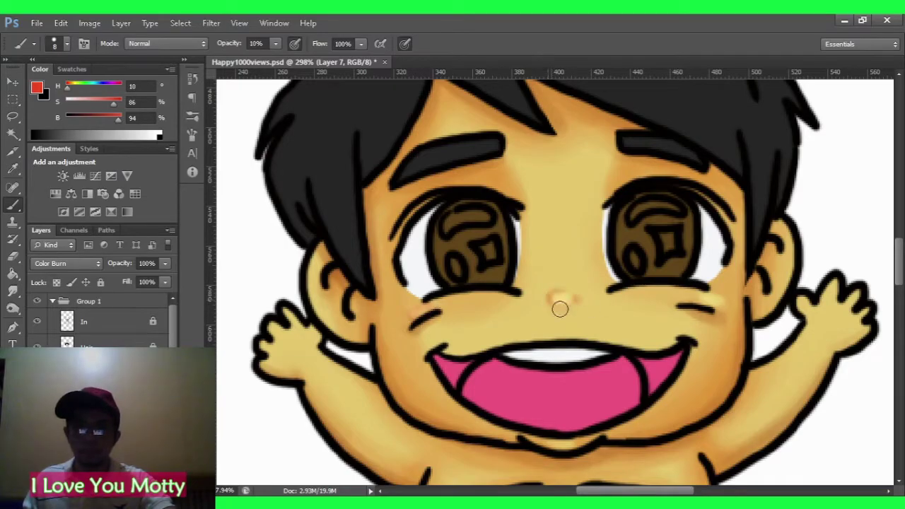
{"action": "left_click_drag", "start_coordinate": [574, 303], "coordinate": [711, 303]}
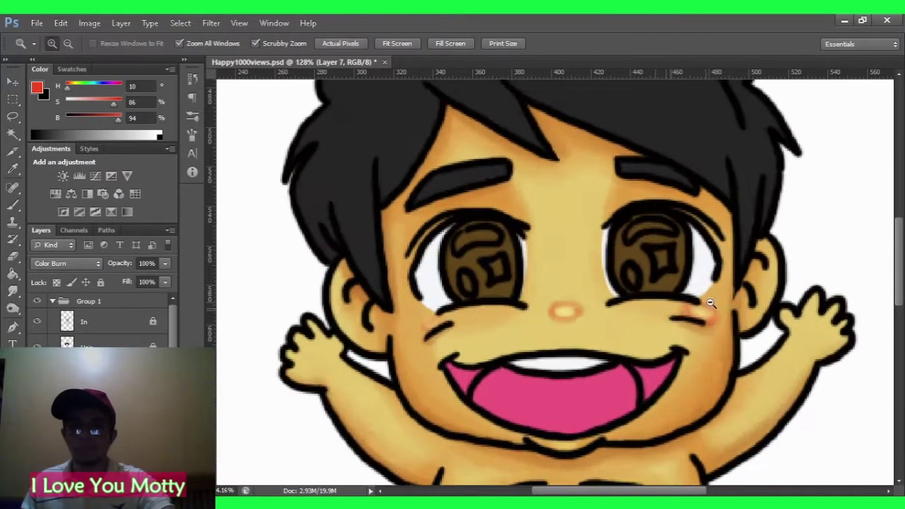
{"action": "key", "text": "bracketright"}
{"action": "left_click", "coordinate": [703, 311]}
{"action": "key", "text": "ctrl+z"}
{"action": "key", "text": "d"}
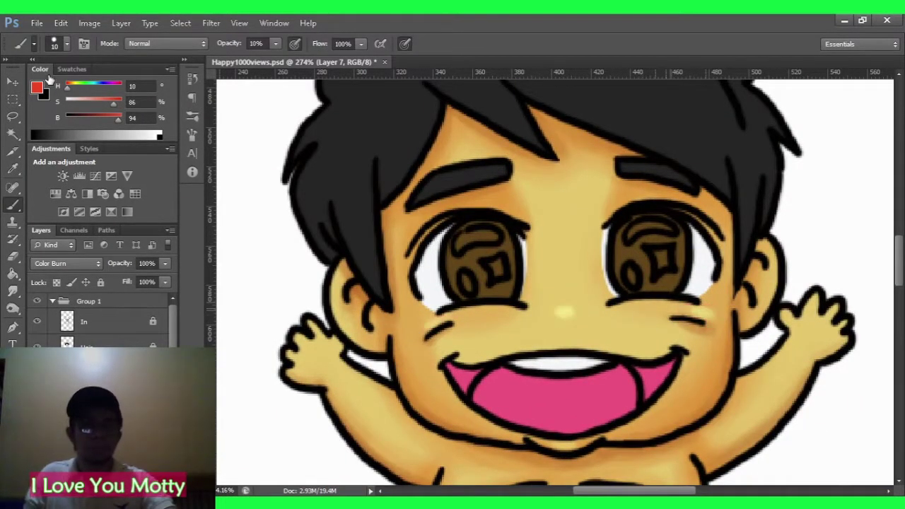
{"action": "key", "text": "0"}
Step: Dab soft blush onto the left cheek, nose tip and right cheek, then save
{"action": "key", "text": "i"}
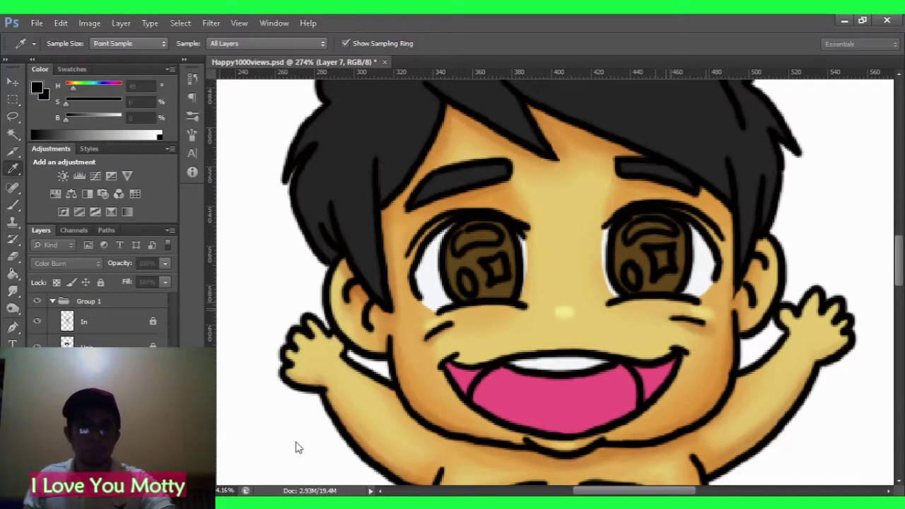
{"action": "key", "text": "b"}
{"action": "left_click_drag", "start_coordinate": [420, 324], "coordinate": [442, 329]}
{"action": "left_click_drag", "start_coordinate": [582, 309], "coordinate": [556, 315]}
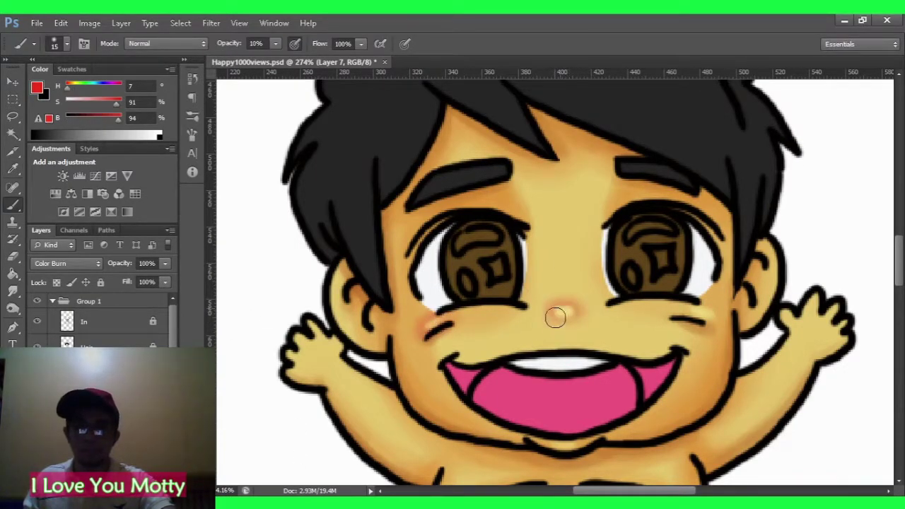
{"action": "mouse_move", "coordinate": [689, 311]}
{"action": "left_mouse_down"}
{"action": "mouse_move", "coordinate": [699, 306]}
{"action": "mouse_move", "coordinate": [467, 301]}
{"action": "mouse_move", "coordinate": [563, 318]}
{"action": "left_mouse_up"}
{"action": "key", "text": "z"}
{"action": "key", "text": "ctrl+s"}
Step: Sample a near-white tone and shade the diaper waistband and lower diaper in light lavender
{"action": "key", "text": "b"}
{"action": "key", "text": "d"}
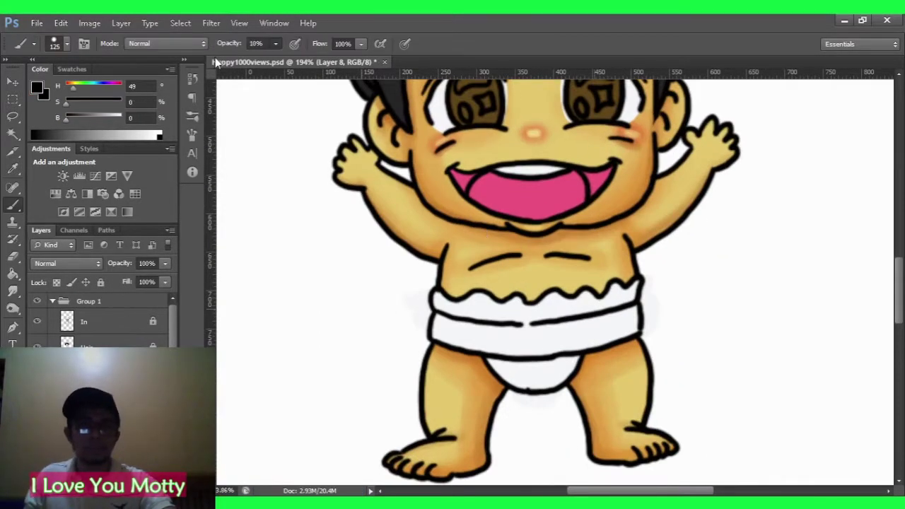
{"action": "key", "text": "i"}
{"action": "left_click", "coordinate": [295, 238]}
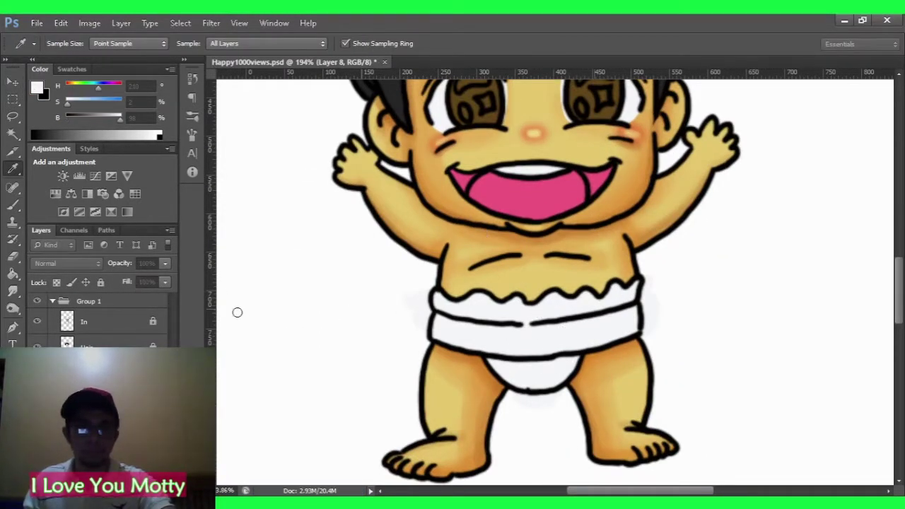
{"action": "key", "text": "b"}
{"action": "left_click_drag", "start_coordinate": [442, 322], "coordinate": [636, 304]}
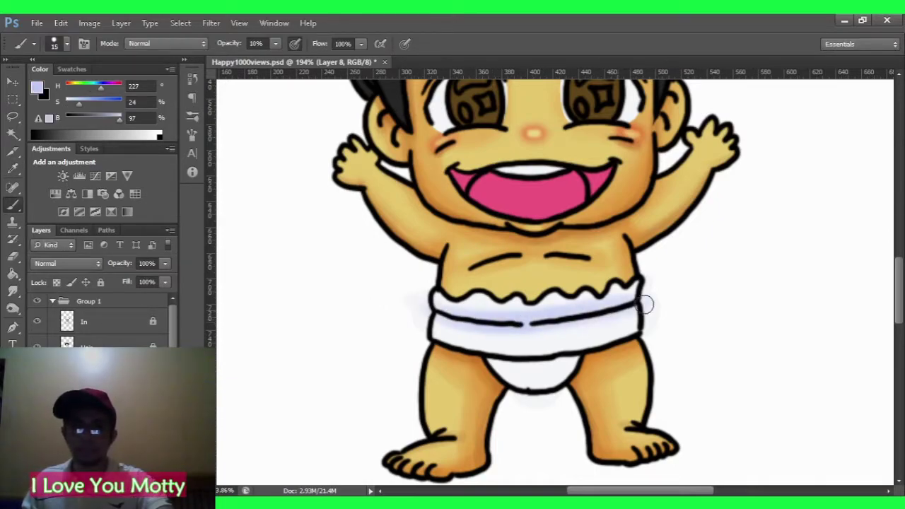
{"action": "mouse_move", "coordinate": [491, 357]}
{"action": "left_mouse_down"}
{"action": "mouse_move", "coordinate": [552, 375]}
{"action": "mouse_move", "coordinate": [574, 361]}
{"action": "mouse_move", "coordinate": [636, 353]}
{"action": "left_mouse_up"}
Step: Add a new shading layer clipped to the clothes layer
{"action": "key", "text": "z"}
{"action": "key", "text": "w"}
{"action": "left_click", "coordinate": [547, 385]}
{"action": "left_click", "coordinate": [91, 306]}
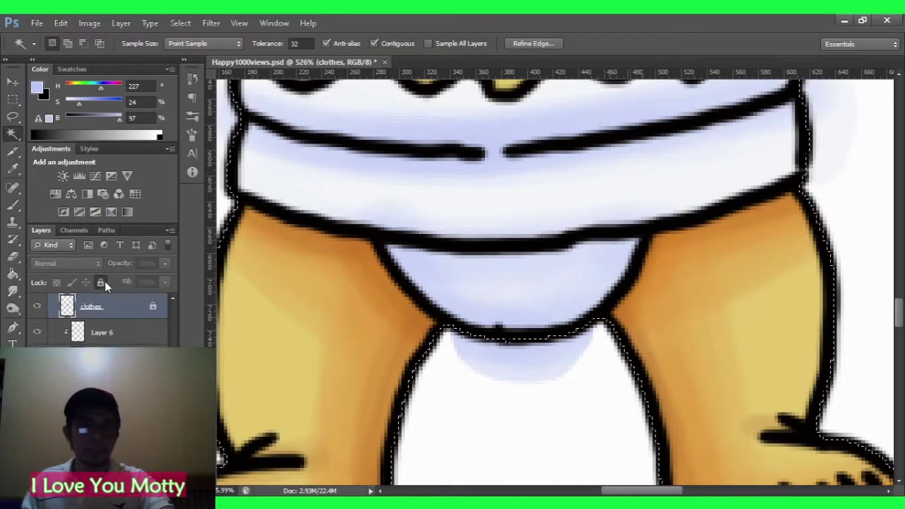
{"action": "key", "text": "ctrl+d"}
{"action": "key", "text": "ctrl+shift+alt+n"}
{"action": "key", "text": "ctrl+alt+g"}
{"action": "scroll", "coordinate": [542, 327], "scroll_direction": "down", "scroll_amount": 4}
{"action": "key", "text": "b"}
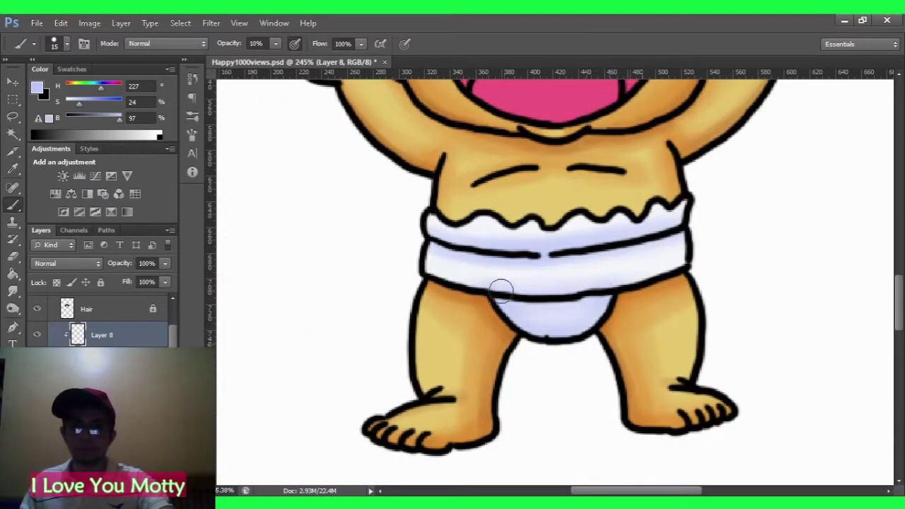
Step: Shade the waistband edges, then use a deeper lavender across the upper waistband and briefs
{"action": "left_click_drag", "start_coordinate": [682, 268], "coordinate": [437, 275]}
{"action": "left_click_drag", "start_coordinate": [685, 267], "coordinate": [523, 290]}
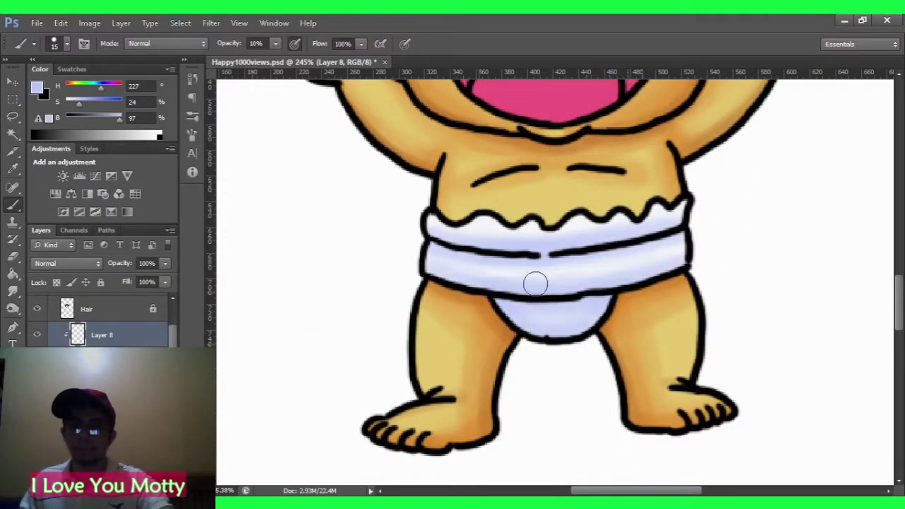
{"action": "scroll", "coordinate": [535, 284], "scroll_direction": "up", "scroll_amount": 2}
{"action": "left_click", "coordinate": [588, 317], "text": "alt"}
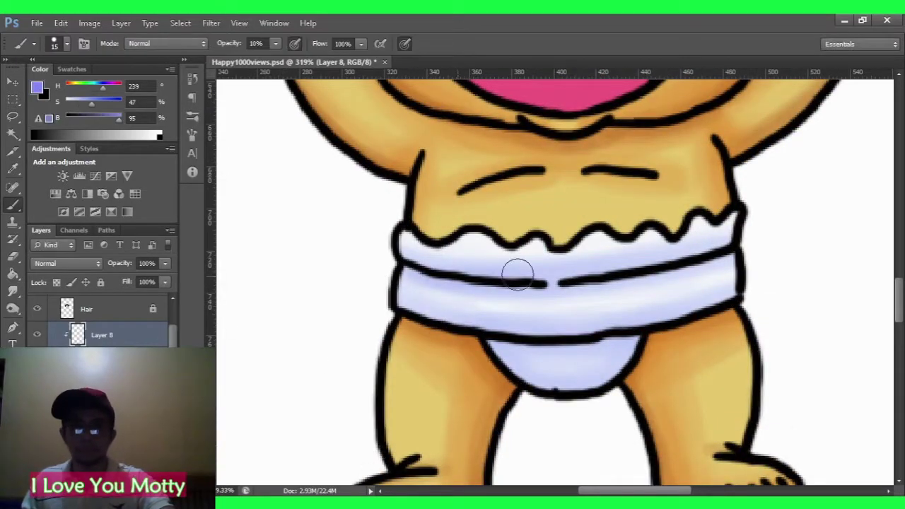
{"action": "left_click_drag", "start_coordinate": [518, 273], "coordinate": [731, 247]}
{"action": "mouse_move", "coordinate": [495, 329]}
{"action": "left_mouse_down"}
{"action": "mouse_move", "coordinate": [598, 333]}
{"action": "mouse_move", "coordinate": [521, 360]}
{"action": "mouse_move", "coordinate": [648, 374]}
{"action": "left_mouse_up"}
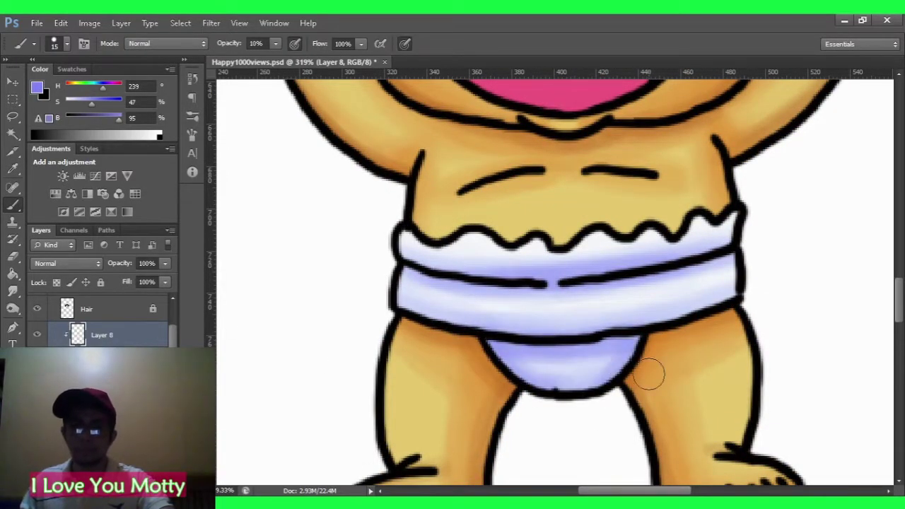
{"action": "scroll", "coordinate": [542, 297], "scroll_direction": "down", "scroll_amount": 1}
Step: With a smaller brush and darker lavender, deepen shading on the waistband and briefs
{"action": "left_click", "coordinate": [521, 323], "text": "alt"}
{"action": "key", "text": "bracketleft"}
{"action": "key", "text": "bracketleft"}
{"action": "key", "text": "bracketleft"}
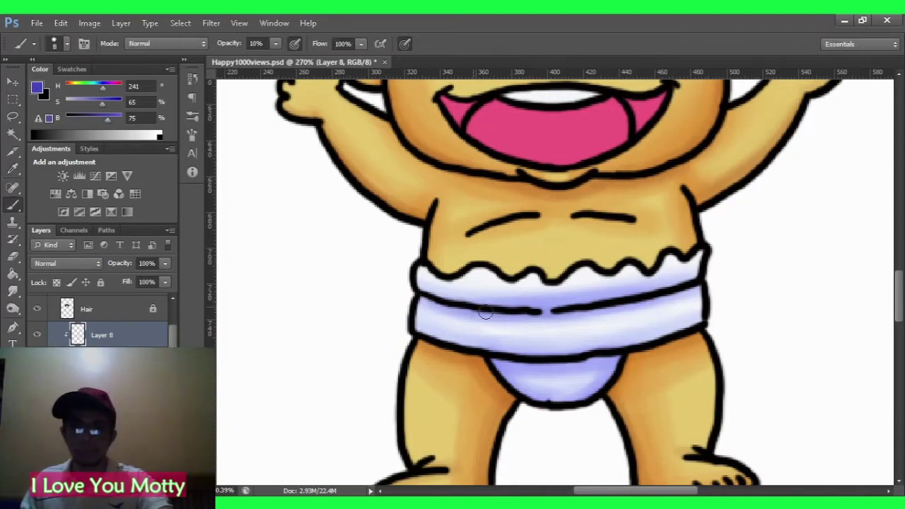
{"action": "left_click_drag", "start_coordinate": [485, 312], "coordinate": [663, 295]}
{"action": "mouse_move", "coordinate": [506, 362]}
{"action": "left_mouse_down"}
{"action": "mouse_move", "coordinate": [635, 353]}
{"action": "mouse_move", "coordinate": [580, 394]}
{"action": "left_mouse_up"}
{"action": "mouse_move", "coordinate": [424, 290]}
{"action": "left_mouse_down"}
{"action": "mouse_move", "coordinate": [461, 304]}
{"action": "mouse_move", "coordinate": [697, 279]}
{"action": "left_mouse_up"}
{"action": "mouse_move", "coordinate": [417, 332]}
{"action": "left_mouse_down"}
{"action": "mouse_move", "coordinate": [696, 325]}
{"action": "mouse_move", "coordinate": [145, 343]}
{"action": "left_mouse_up"}
Step: Save, add a new layer for hair shading and sample near-black from the hair
{"action": "key", "text": "z"}
{"action": "key", "text": "ctrl+s"}
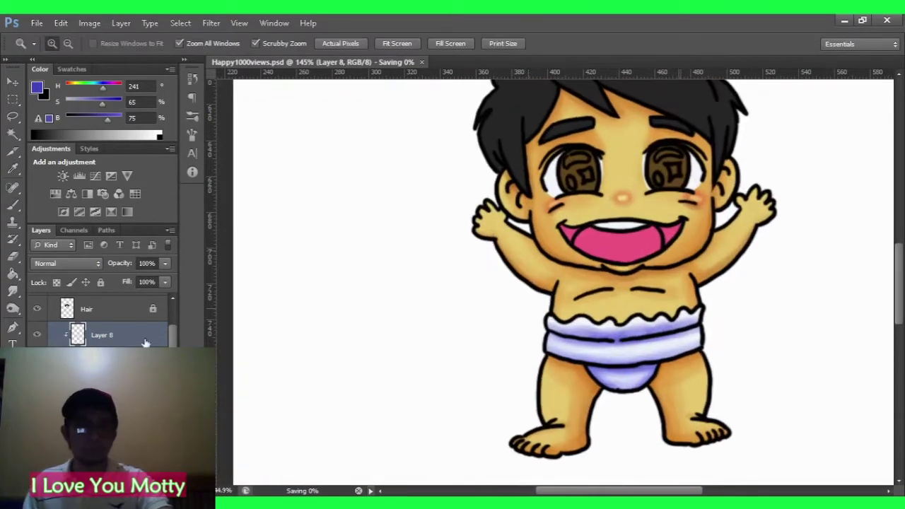
{"action": "key", "text": "ctrl+shift+alt+n"}
{"action": "scroll", "coordinate": [542, 283], "scroll_direction": "down", "scroll_amount": 2}
{"action": "scroll", "coordinate": [566, 247], "scroll_direction": "up", "scroll_amount": 3}
{"action": "key", "text": "i"}
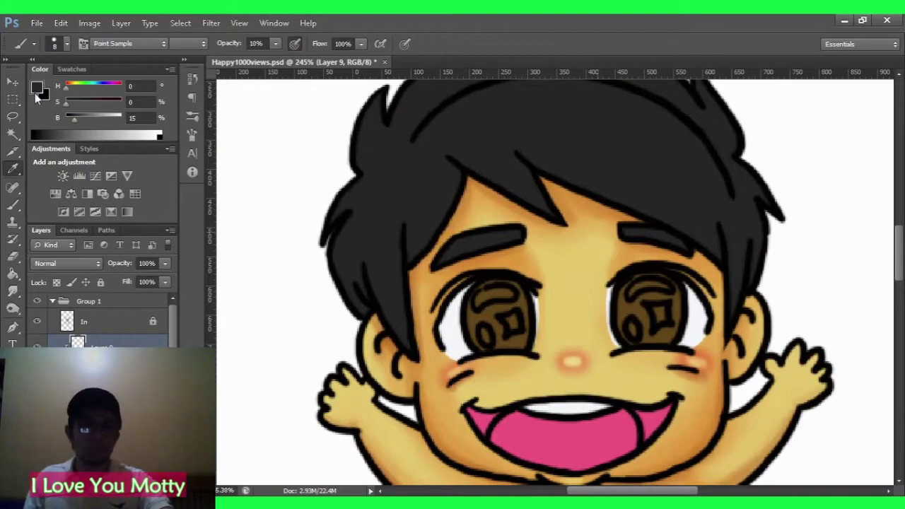
{"action": "left_click", "coordinate": [420, 259]}
{"action": "key", "text": "b"}
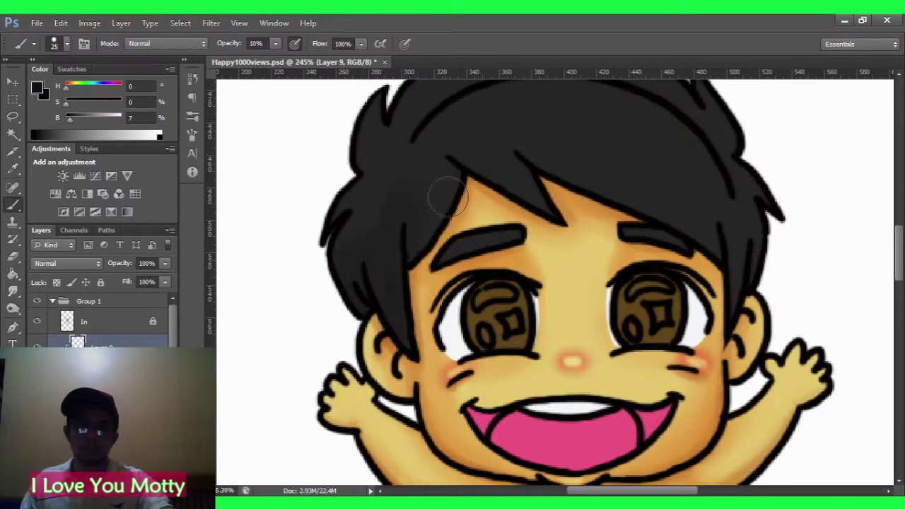
Step: Shrink the brush, sample a darker hair black, save, and pick brown from the iris
{"action": "scroll", "coordinate": [643, 203], "scroll_direction": "down", "scroll_amount": 3}
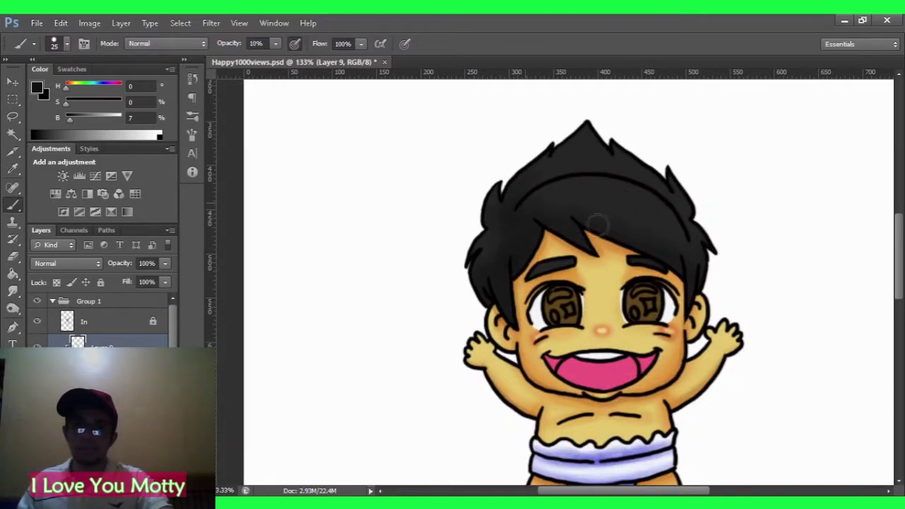
{"action": "key", "text": "bracketleft"}
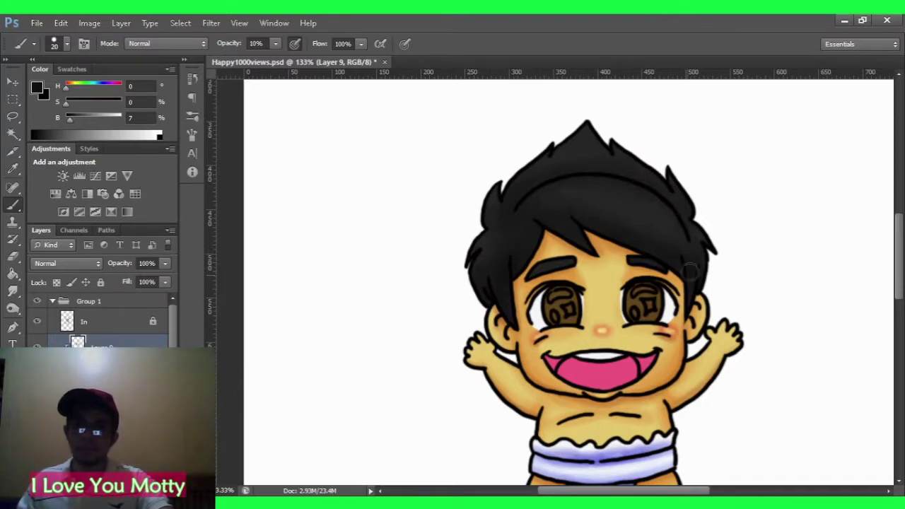
{"action": "left_click", "coordinate": [466, 241], "text": "alt"}
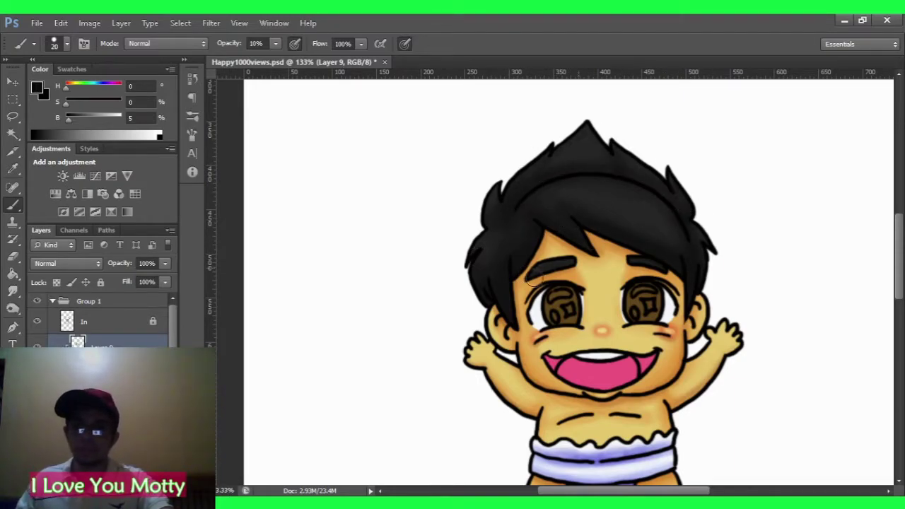
{"action": "key", "text": "ctrl+s"}
{"action": "left_click_drag", "start_coordinate": [591, 289], "coordinate": [707, 289]}
{"action": "left_click", "coordinate": [537, 311], "text": "alt"}
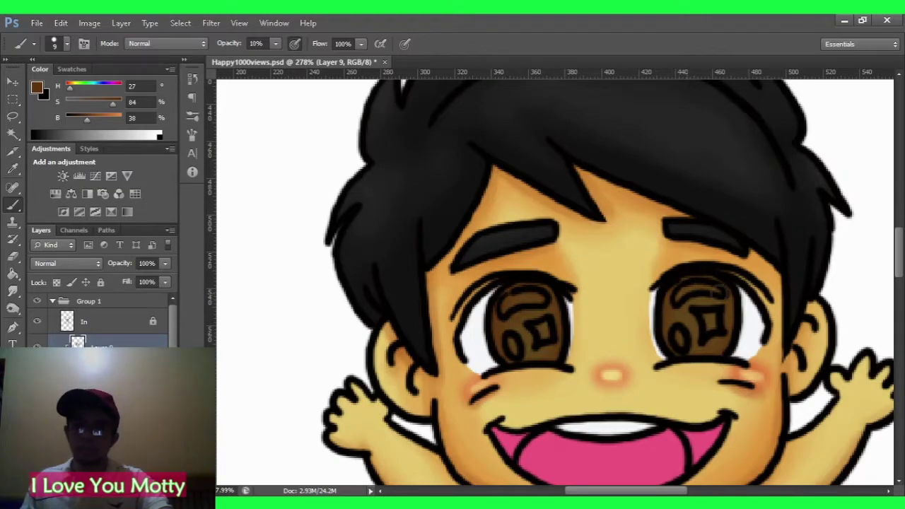
Step: Add Layer 10 and sample a dark reddish brown to deepen the irises
{"action": "left_click", "coordinate": [527, 339], "text": "alt"}
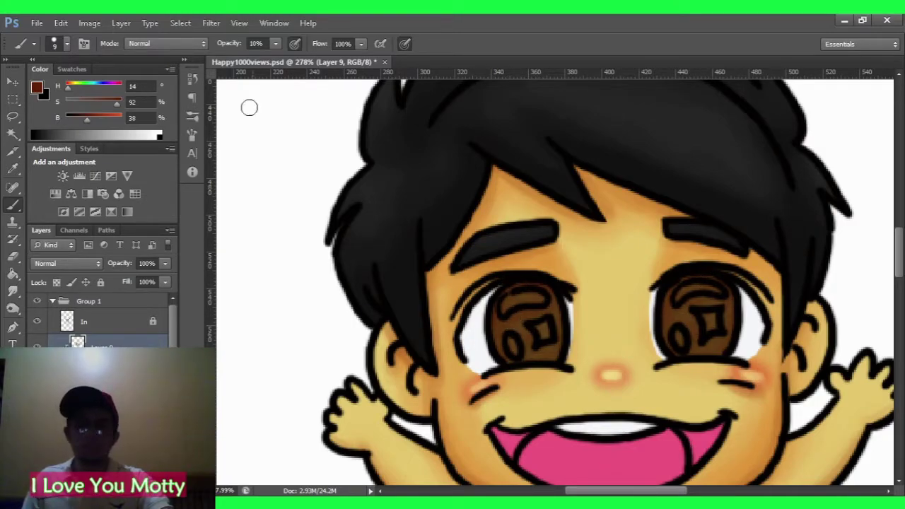
{"action": "key", "text": "ctrl+shift+alt+n"}
{"action": "key", "text": "i"}
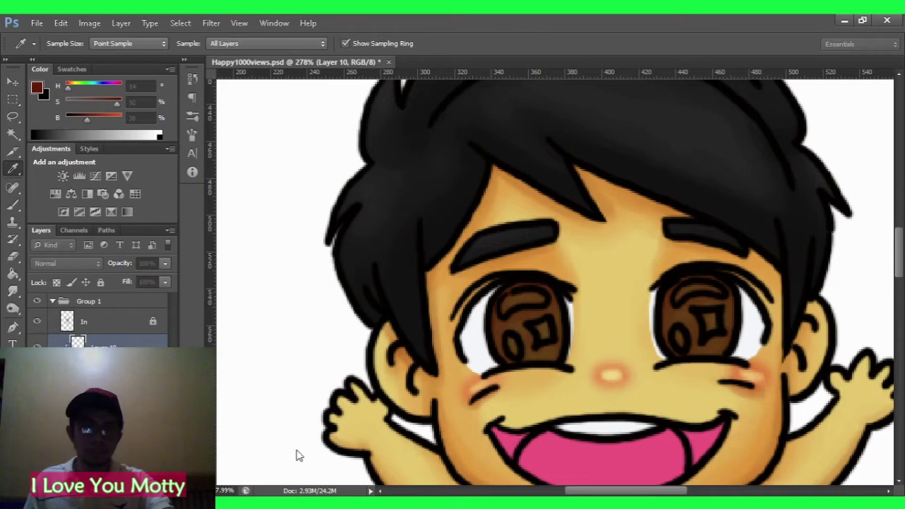
{"action": "key", "text": "b"}
{"action": "left_click", "coordinate": [559, 289], "text": "alt"}
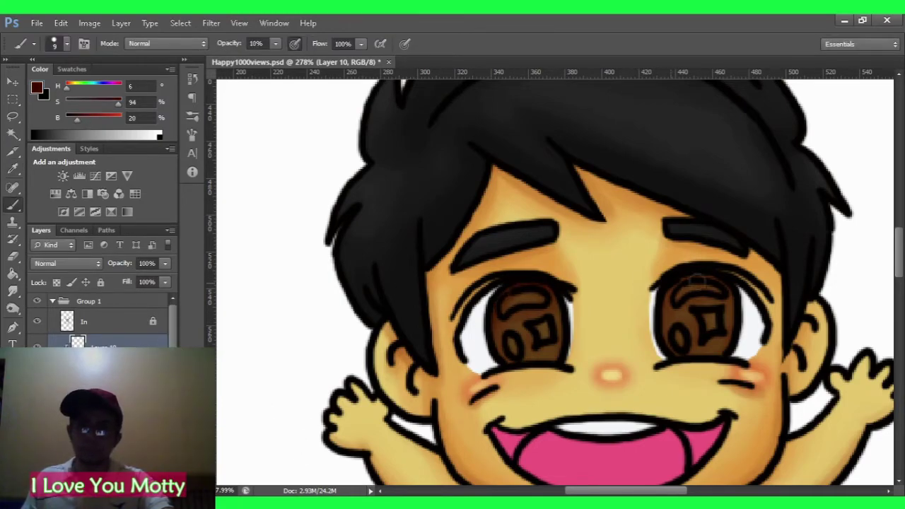
Step: On Layer 11, paint white highlights and shine spots in both eyes
{"action": "key", "text": "ctrl+shift+alt+n"}
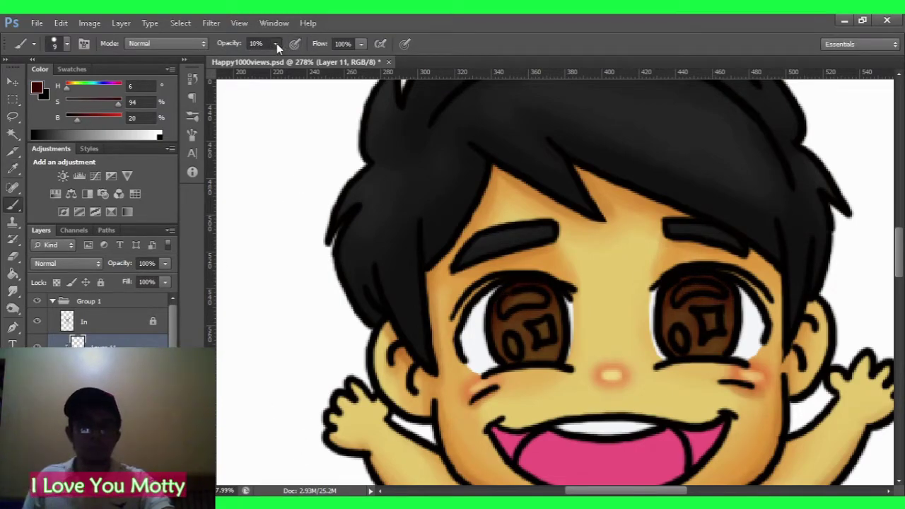
{"action": "left_click", "coordinate": [606, 260], "text": "alt"}
{"action": "left_click_drag", "start_coordinate": [503, 307], "coordinate": [544, 300]}
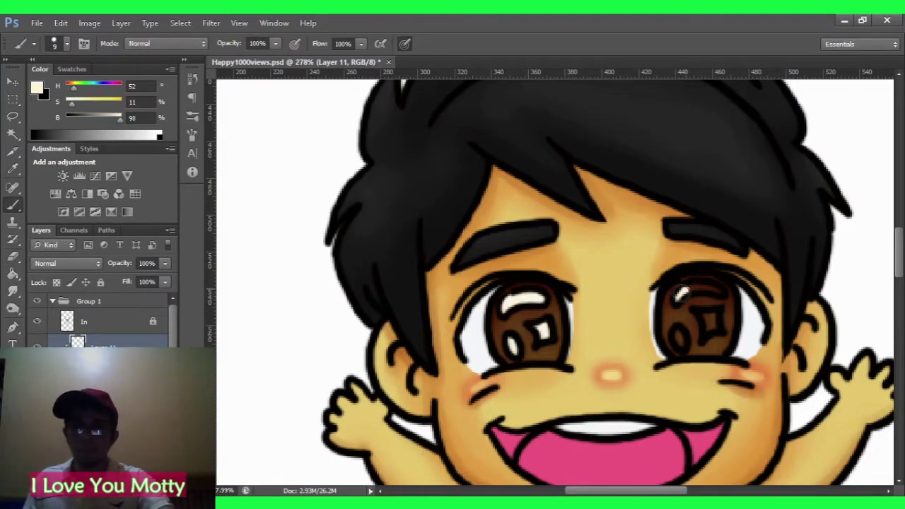
{"action": "left_click_drag", "start_coordinate": [676, 299], "coordinate": [720, 290]}
{"action": "left_click_drag", "start_coordinate": [678, 334], "coordinate": [683, 345]}
{"action": "mouse_move", "coordinate": [704, 318]}
{"action": "left_mouse_down"}
{"action": "mouse_move", "coordinate": [710, 328]}
{"action": "mouse_move", "coordinate": [617, 375]}
{"action": "left_mouse_up"}
{"action": "key", "text": "z"}
{"action": "left_click_drag", "start_coordinate": [544, 281], "coordinate": [637, 283]}
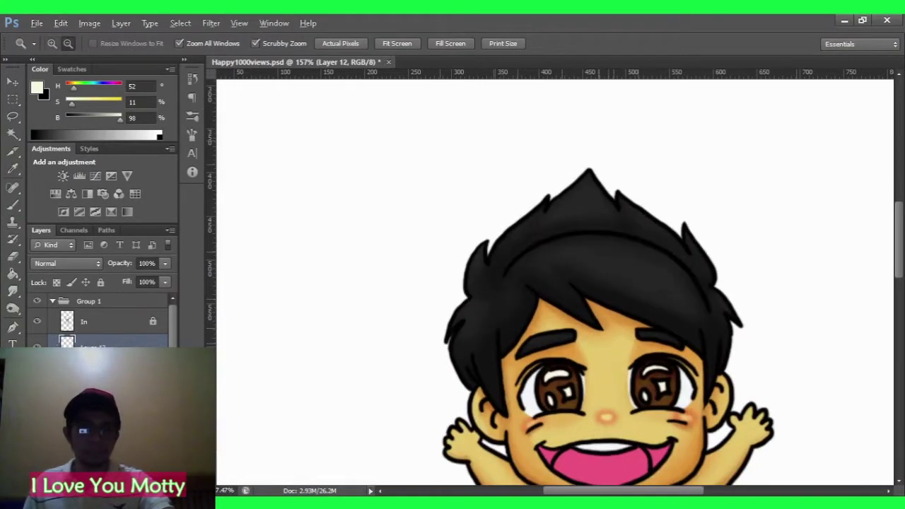
Step: Paint six grey shine patches across the top and sides of the hair, then save
{"action": "key", "text": "i"}
{"action": "key", "text": "b"}
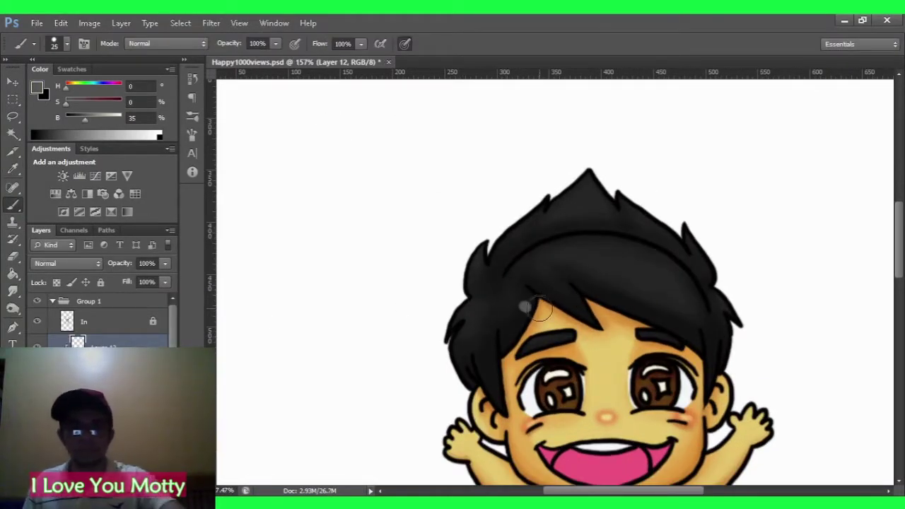
{"action": "left_click_drag", "start_coordinate": [504, 317], "coordinate": [544, 317]}
{"action": "left_click_drag", "start_coordinate": [442, 301], "coordinate": [456, 319]}
{"action": "left_click_drag", "start_coordinate": [555, 241], "coordinate": [581, 252]}
{"action": "mouse_move", "coordinate": [598, 220]}
{"action": "left_mouse_down"}
{"action": "mouse_move", "coordinate": [625, 231]}
{"action": "mouse_move", "coordinate": [700, 212]}
{"action": "left_mouse_up"}
{"action": "left_click_drag", "start_coordinate": [527, 169], "coordinate": [558, 159]}
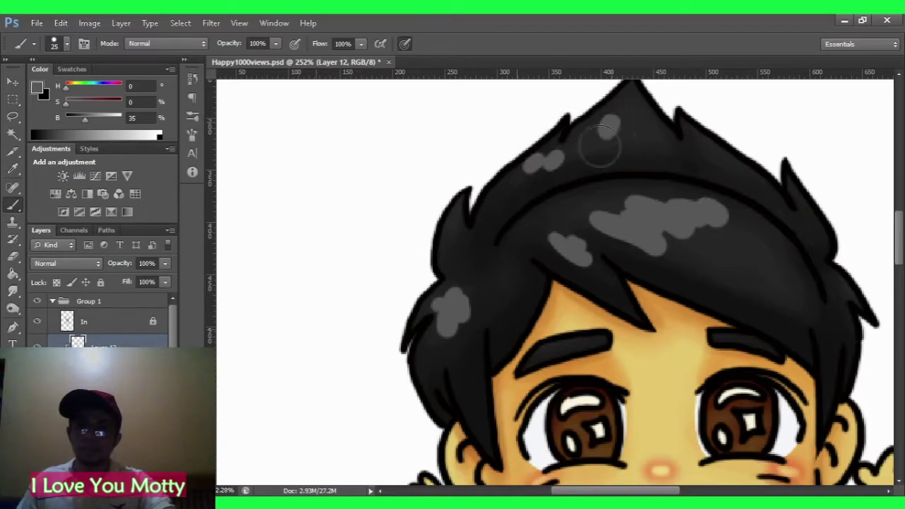
{"action": "left_click_drag", "start_coordinate": [682, 152], "coordinate": [714, 159]}
{"action": "key", "text": "z"}
{"action": "key", "text": "ctrl+s"}
{"action": "mouse_move", "coordinate": [777, 290]}
{"action": "left_mouse_down"}
{"action": "mouse_move", "coordinate": [670, 290]}
{"action": "mouse_move", "coordinate": [687, 321]}
{"action": "mouse_move", "coordinate": [636, 320]}
{"action": "left_mouse_up"}
Step: Merge the character group into one layer, hide the original and duplicate the merged layer
{"action": "left_click", "coordinate": [52, 301]}
{"action": "left_click", "coordinate": [87, 302]}
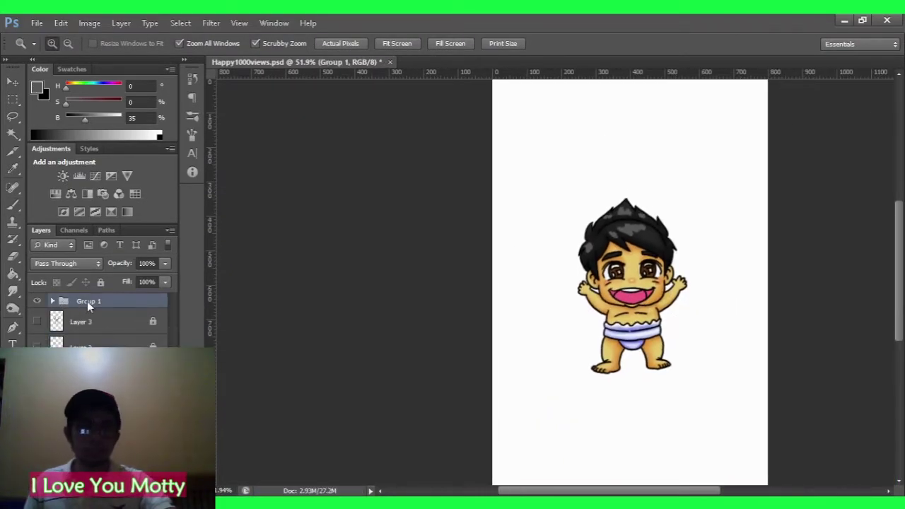
{"action": "key", "text": "ctrl+e"}
{"action": "left_click_drag", "start_coordinate": [87, 306], "coordinate": [95, 320]}
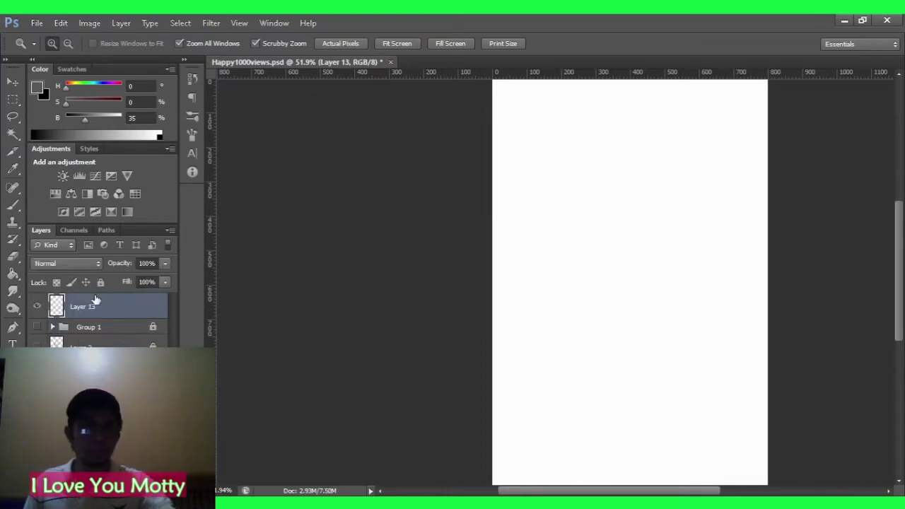
{"action": "key", "text": "ctrl+v"}
{"action": "key", "text": "v"}
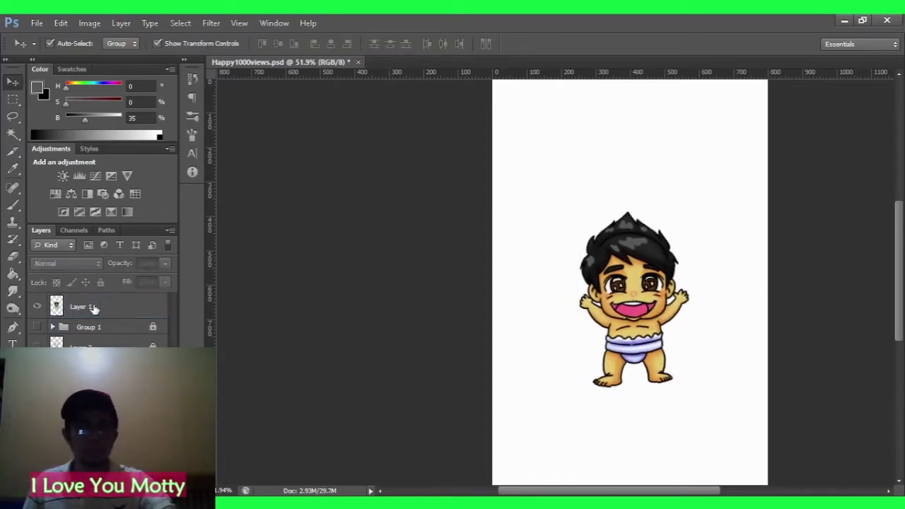
{"action": "left_click", "coordinate": [92, 308]}
{"action": "key", "text": "ctrl+j"}
Step: On a new layer beneath the character, paint a soft dark-blue shadow under the feet
{"action": "key", "text": "ctrl+shift+alt+n"}
{"action": "key", "text": "ctrl+bracketleft"}
{"action": "key", "text": "b"}
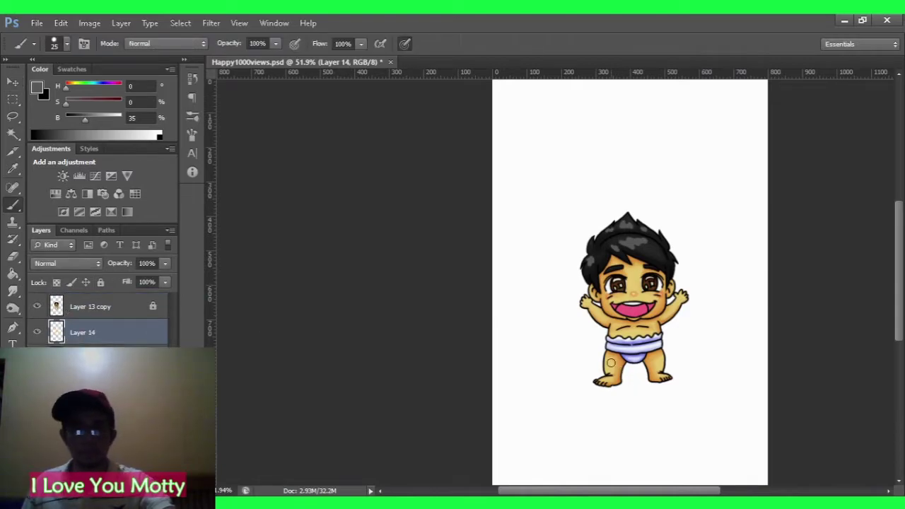
{"action": "key", "text": "d"}
{"action": "key", "text": "i"}
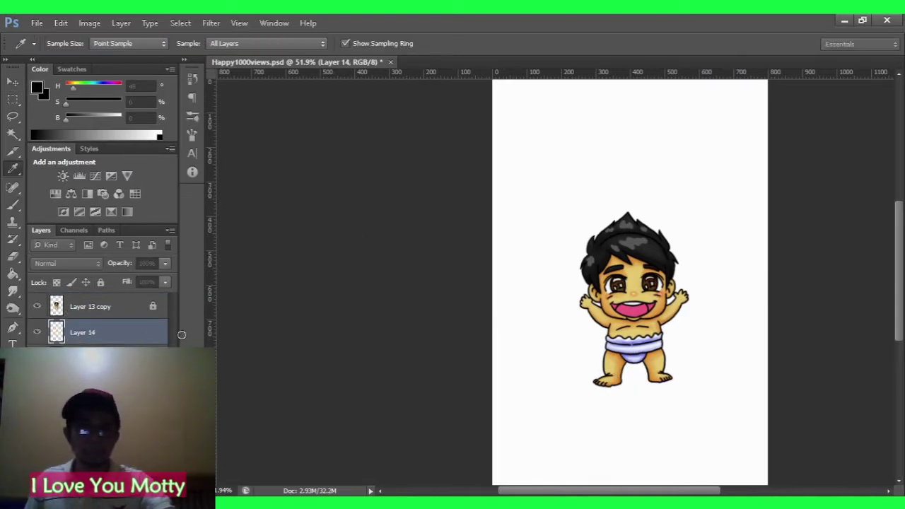
{"action": "key", "text": "b"}
{"action": "mouse_move", "coordinate": [565, 385]}
{"action": "left_mouse_down"}
{"action": "mouse_move", "coordinate": [677, 380]}
{"action": "mouse_move", "coordinate": [601, 385]}
{"action": "mouse_move", "coordinate": [665, 383]}
{"action": "mouse_move", "coordinate": [627, 384]}
{"action": "left_mouse_up"}
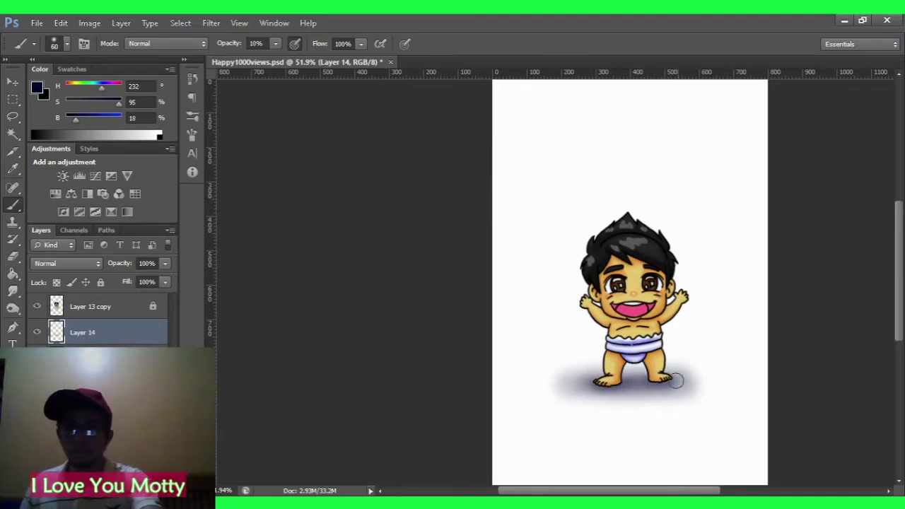
Step: Soften the shadow edges with a soft eraser, save, and group the character with the shadow
{"action": "key", "text": "e"}
{"action": "key", "text": "bracketright"}
{"action": "key", "text": "bracketright"}
{"action": "key", "text": "bracketright"}
{"action": "key", "text": "1"}
{"action": "key", "text": "1"}
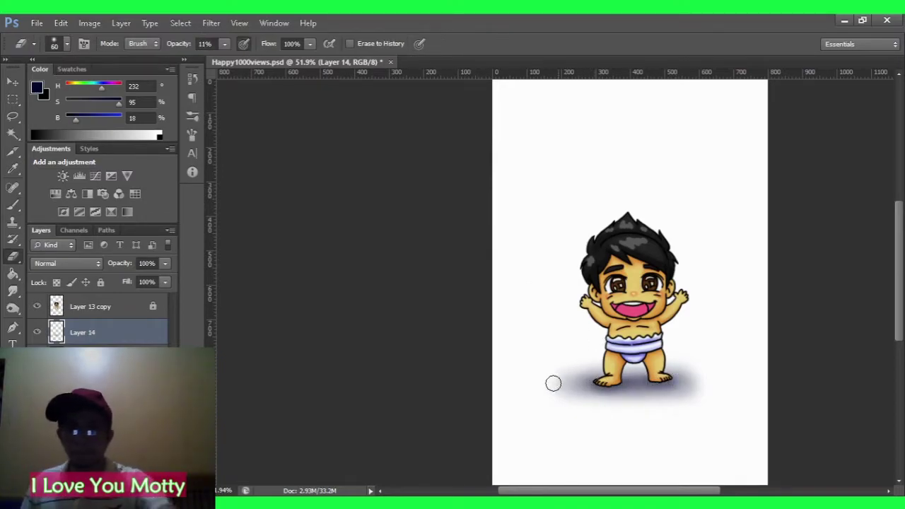
{"action": "key", "text": "ctrl+s"}
{"action": "key", "text": "z"}
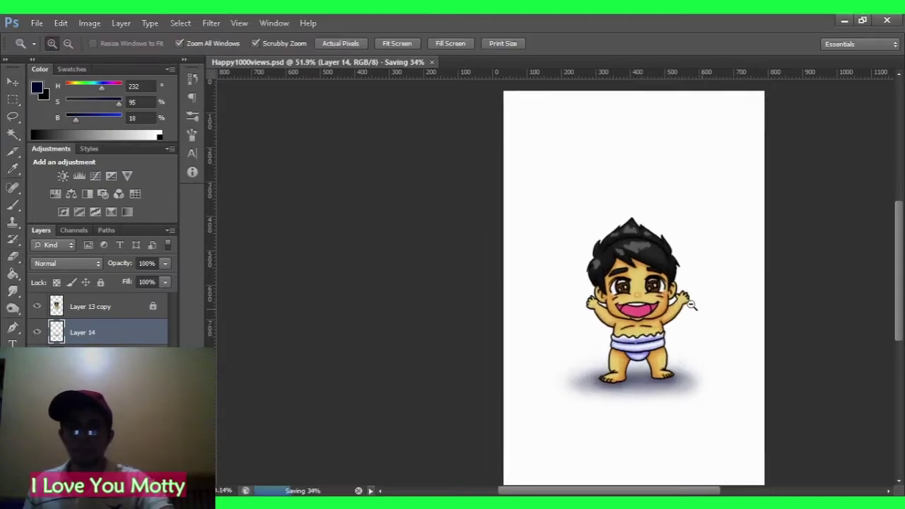
{"action": "left_click_drag", "start_coordinate": [396, 296], "coordinate": [355, 297]}
{"action": "key", "text": "ctrl+g"}
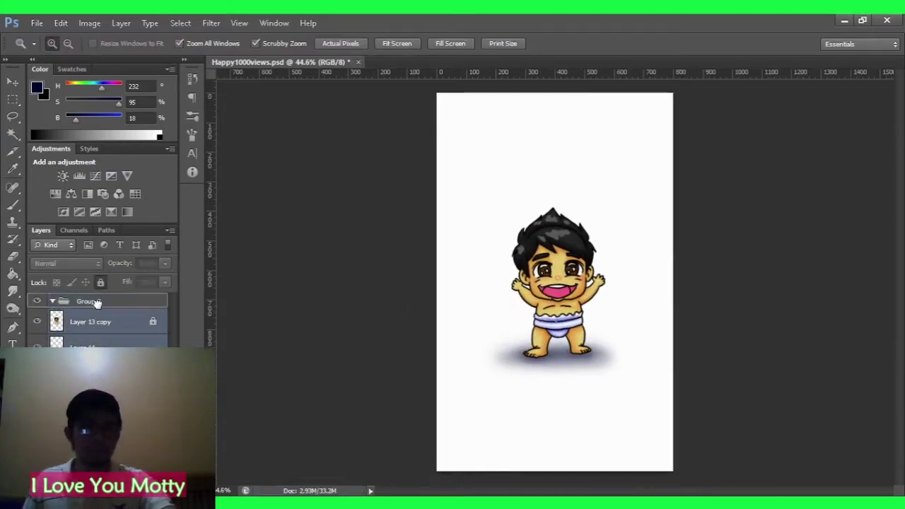
Step: Create a text box above the character and type the 'HAPPY 1000 WEBTOON VIEWS!!!' title
{"action": "key", "text": "t"}
{"action": "left_click_drag", "start_coordinate": [474, 128], "coordinate": [633, 196]}
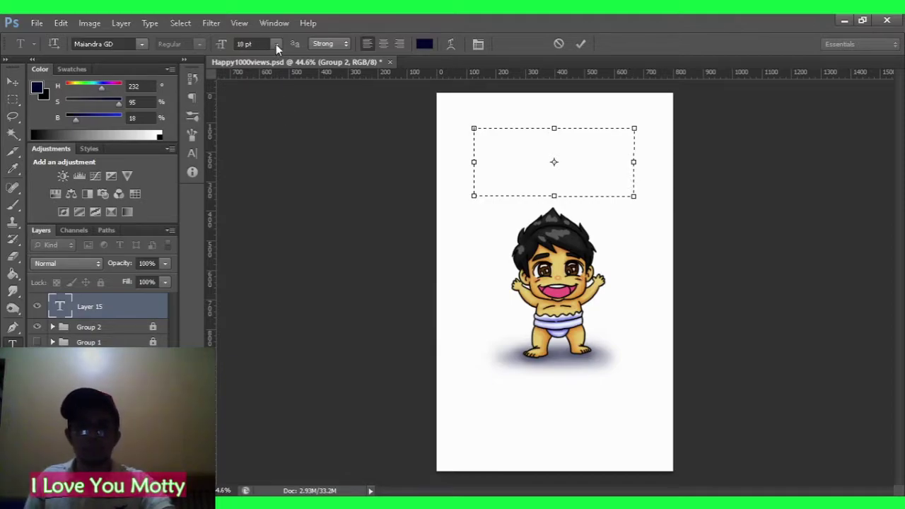
{"action": "type", "text": "Happy"}
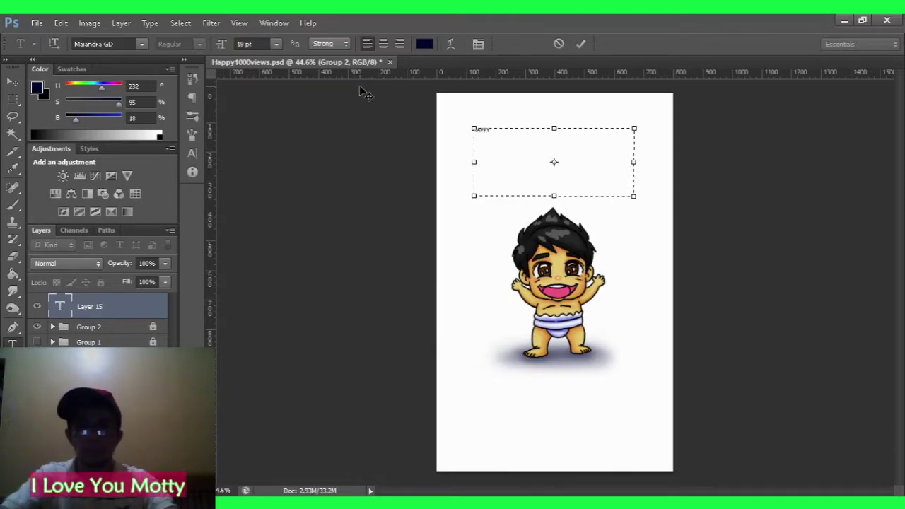
{"action": "key", "text": "BackSpace"}
{"action": "key", "text": "BackSpace"}
{"action": "key", "text": "BackSpace"}
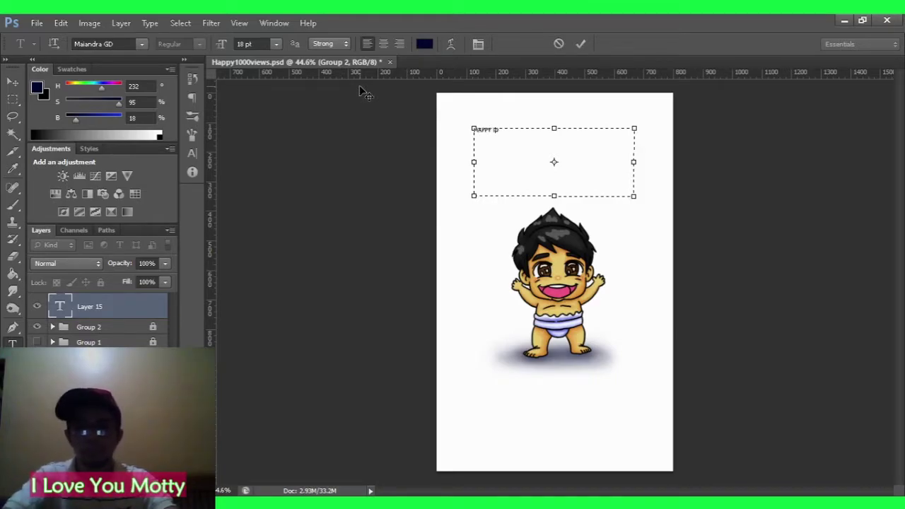
{"action": "type", "text": "000"}
{"action": "key", "text": "Return"}
{"action": "type", "text": "WEBTOON VIEW"}
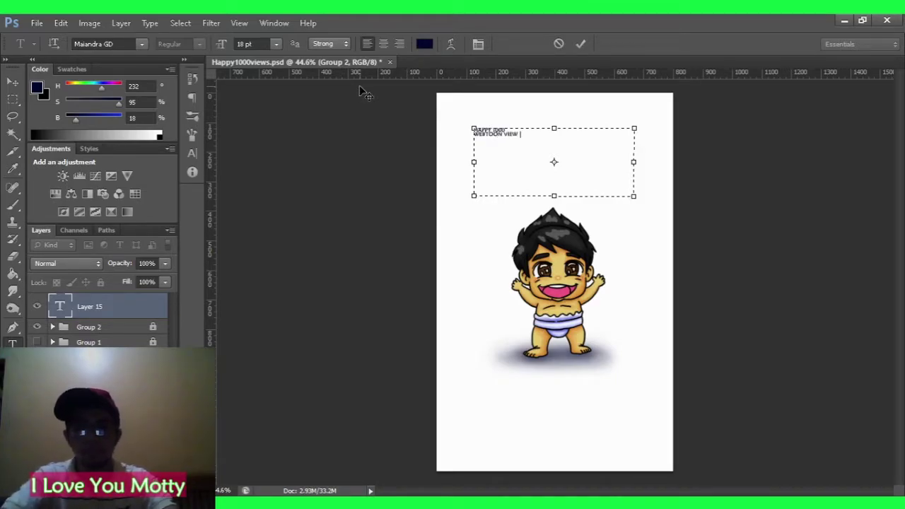
Step: Centre the title in Showcard Gothic at 72 pt and resize its text box
{"action": "key", "text": "ctrl+a"}
{"action": "left_click", "coordinate": [383, 44]}
{"action": "left_click", "coordinate": [276, 43]}
{"action": "left_click", "coordinate": [273, 272]}
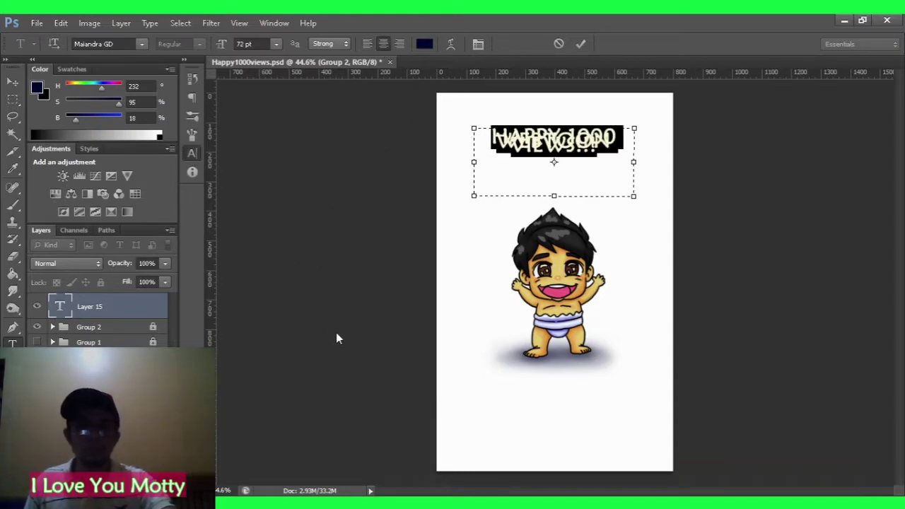
{"action": "left_click_drag", "start_coordinate": [474, 195], "coordinate": [453, 208]}
{"action": "left_click_drag", "start_coordinate": [639, 168], "coordinate": [658, 167]}
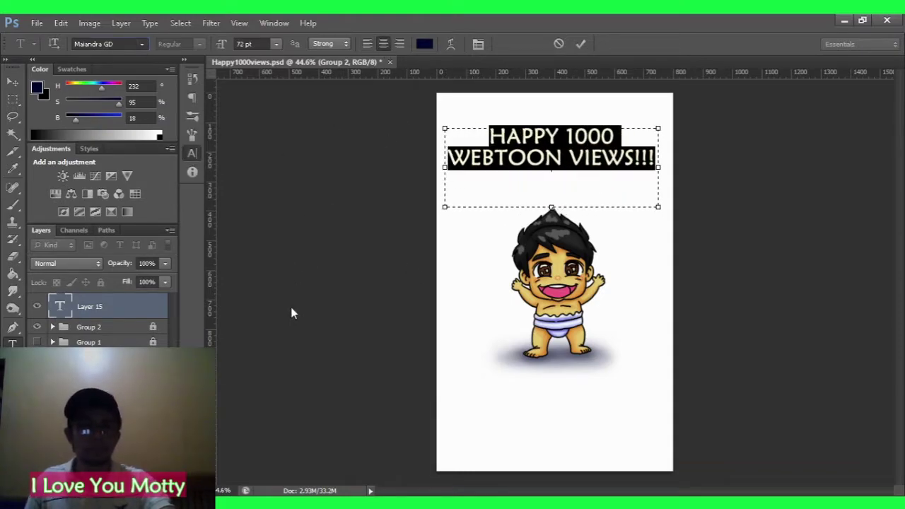
{"action": "key", "text": "Down"}
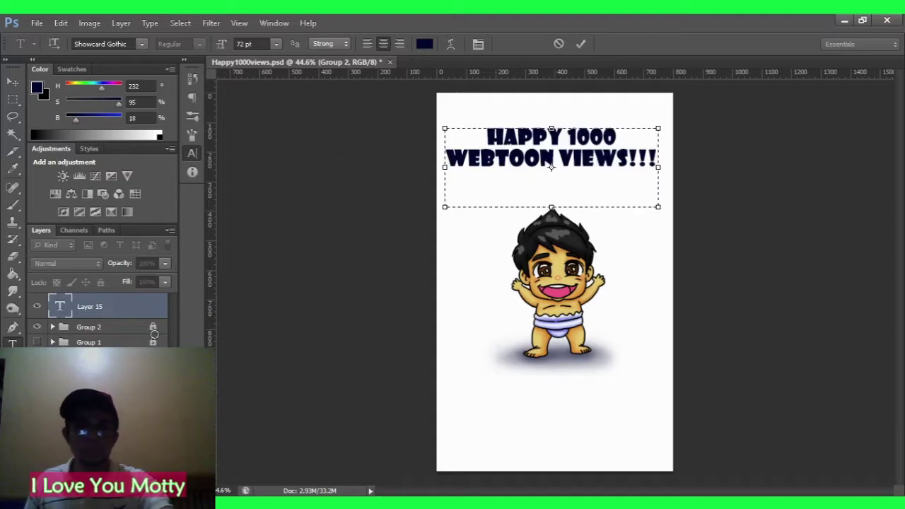
{"action": "left_click", "coordinate": [580, 44]}
Step: Move the title down toward the character and reduce it to 60 pt
{"action": "key", "text": "v"}
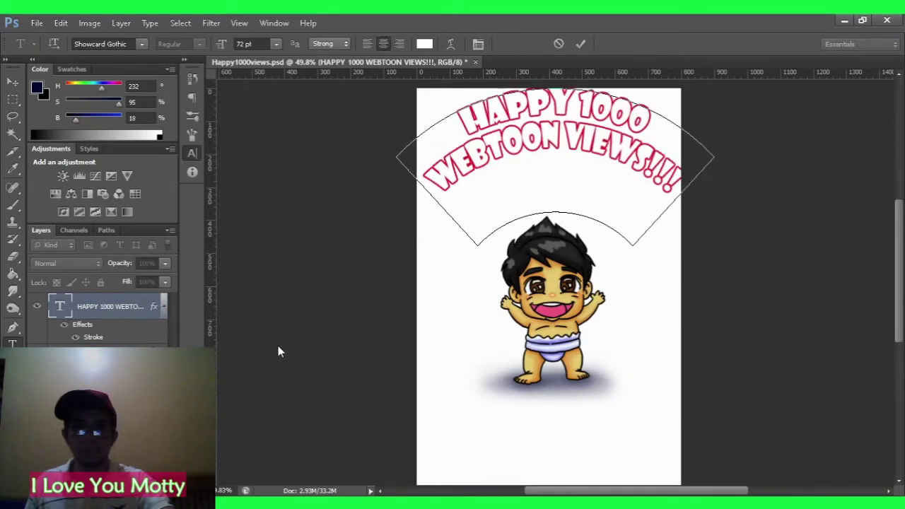
{"action": "left_click_drag", "start_coordinate": [578, 131], "coordinate": [578, 174]}
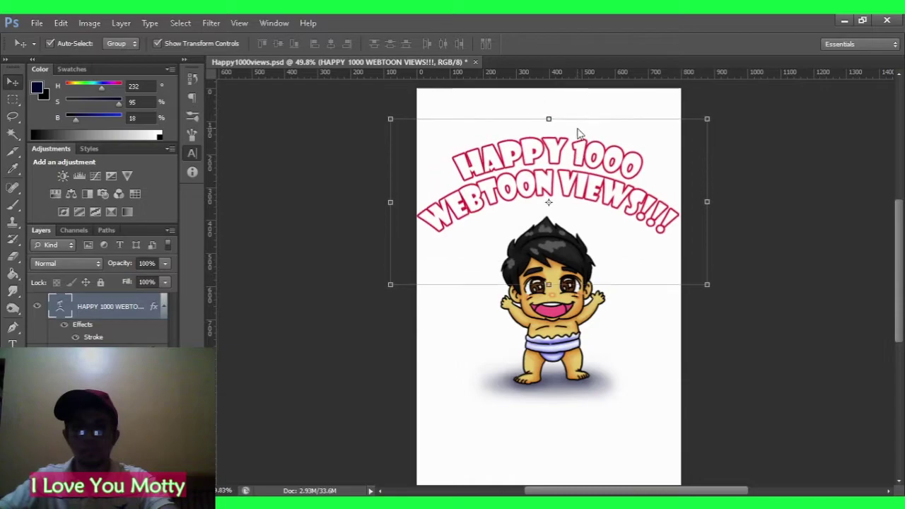
{"action": "double_click", "coordinate": [576, 152]}
{"action": "key", "text": "ctrl+a"}
{"action": "left_click", "coordinate": [276, 43]}
{"action": "left_click", "coordinate": [284, 251]}
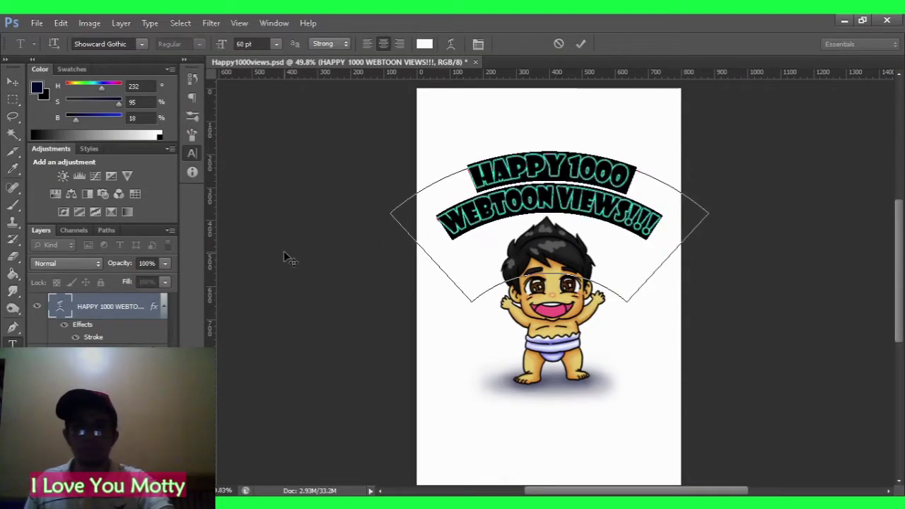
{"action": "left_click", "coordinate": [581, 43]}
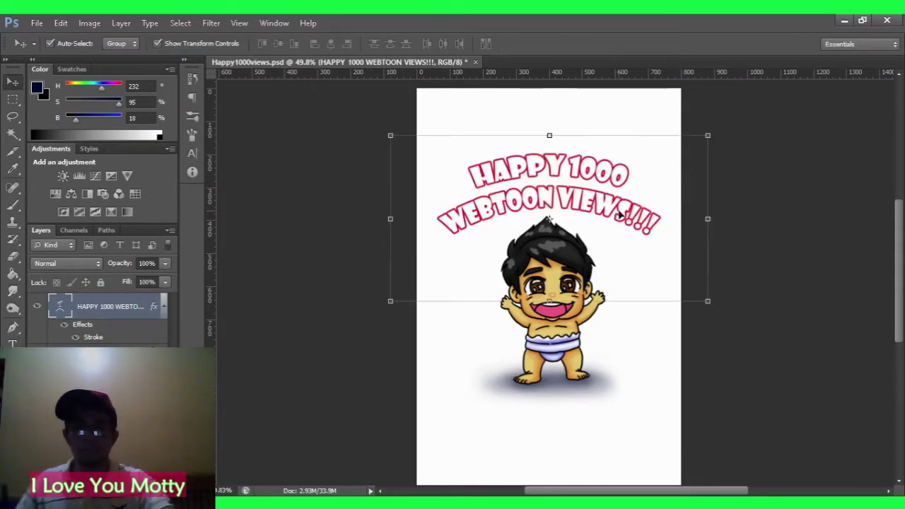
Step: Type the Maiandra GD thank-you for supporting The Seventh Kingdom, especially its 35 American viewers
{"action": "scroll", "coordinate": [464, 418], "scroll_direction": "down", "scroll_amount": 2}
{"action": "left_click_drag", "start_coordinate": [432, 339], "coordinate": [665, 435]}
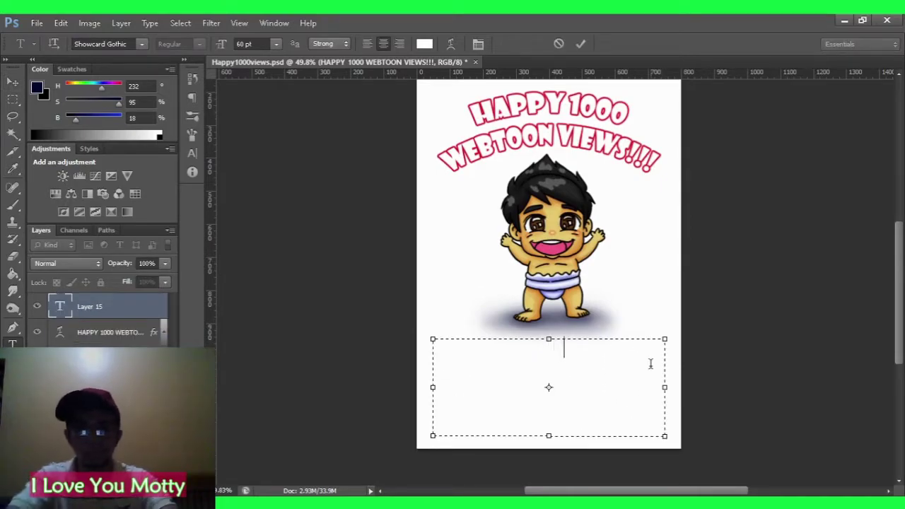
{"action": "left_click", "coordinate": [545, 356]}
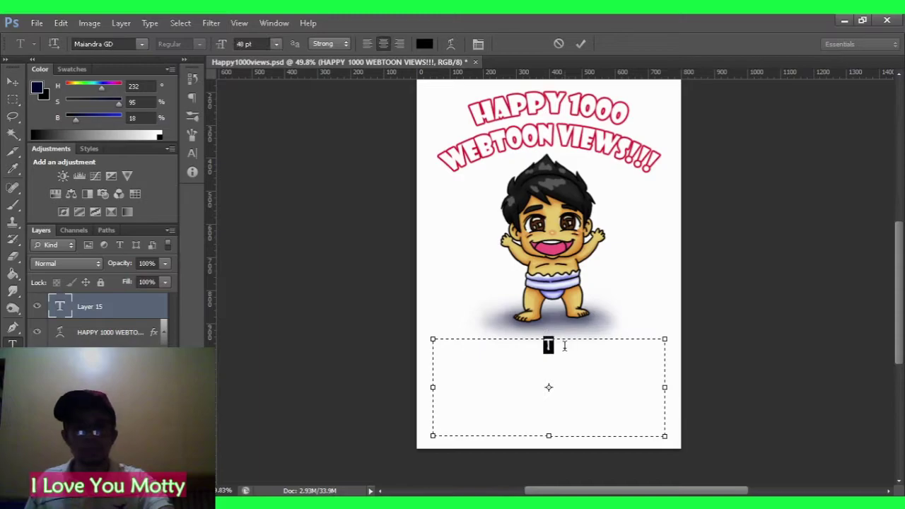
{"action": "type", "text": "Thank you very much for support"}
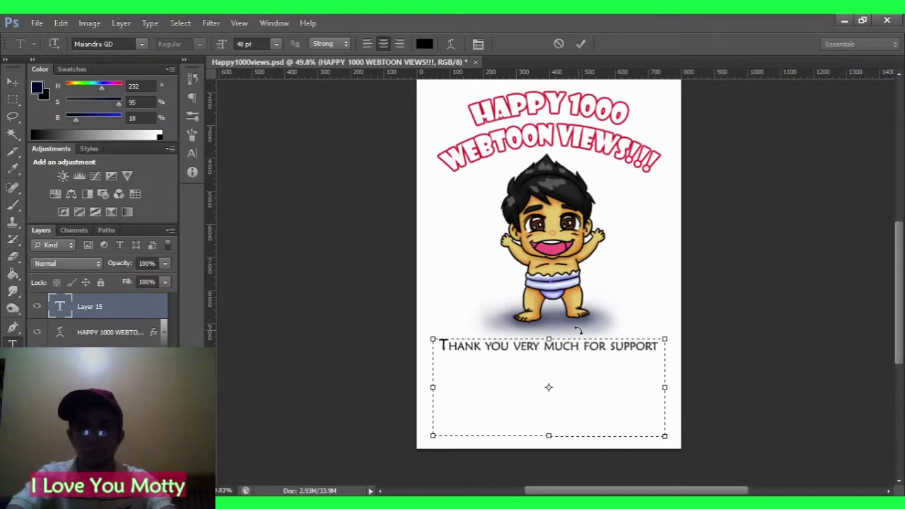
{"action": "type", "text": "ing The Seventh Kingdom"}
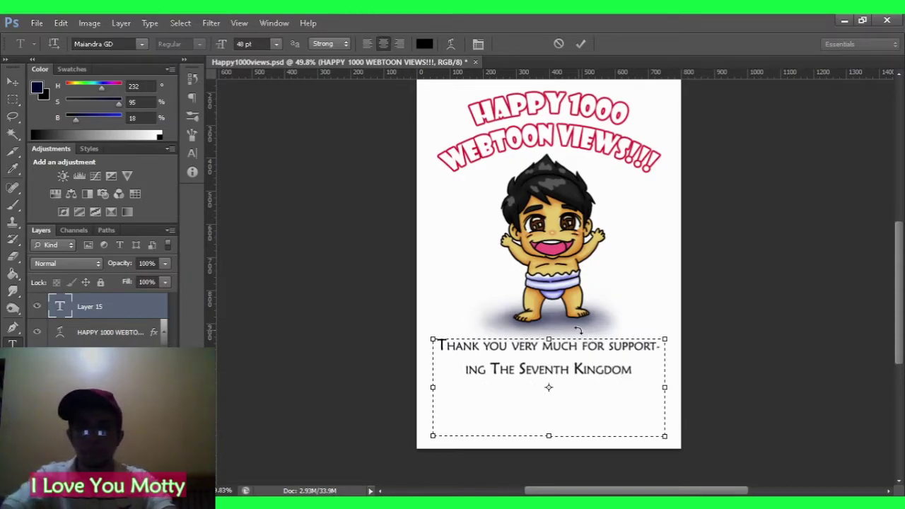
{"action": "type", "text": "!"}
{"action": "key", "text": "ctrl+a"}
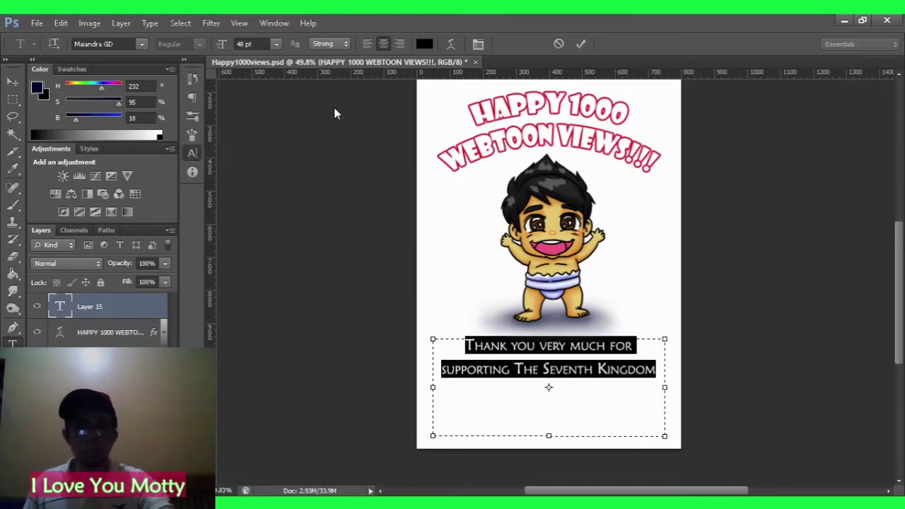
{"action": "left_click", "coordinate": [661, 363]}
{"action": "type", "text": "ecially t"}
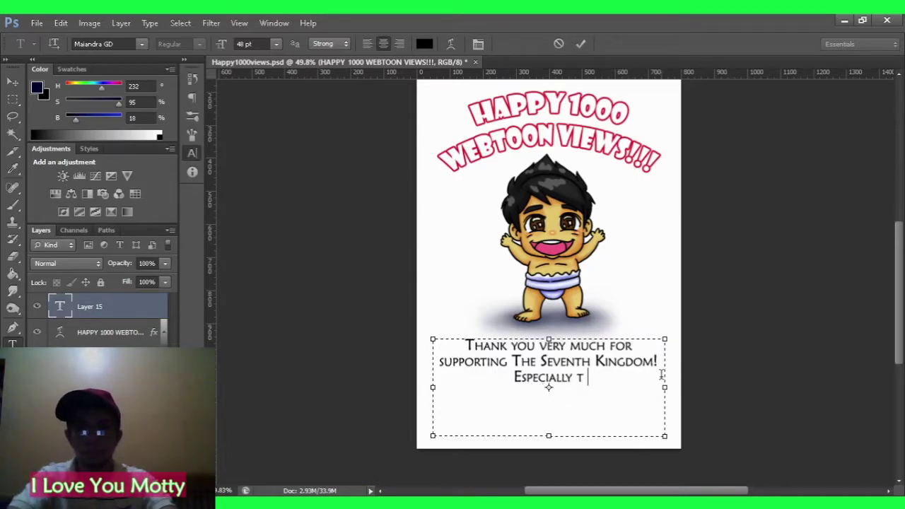
{"action": "type", "text": "o our 35 American v"}
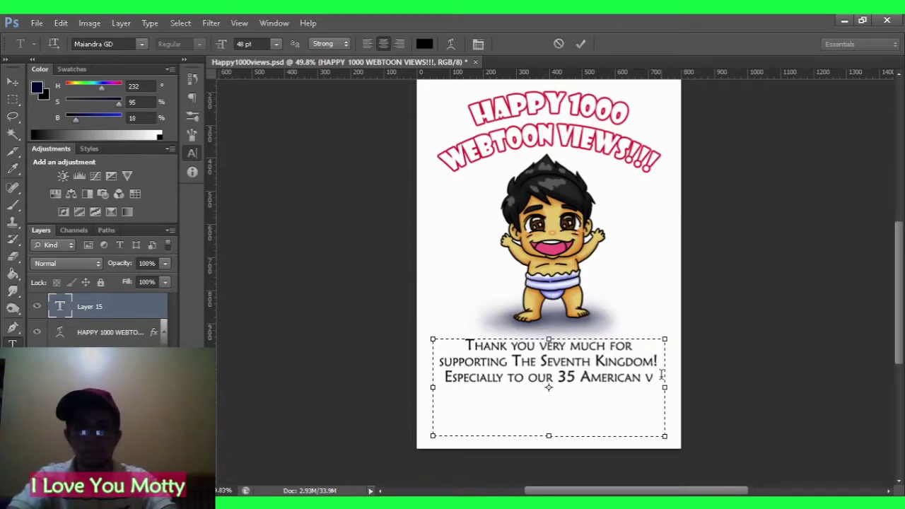
{"action": "type", "text": "iewers!"}
Step: Set the message to 36 pt and add the line 'spread PEACE, LOVE and ONENESS'
{"action": "left_click", "coordinate": [660, 361]}
{"action": "key", "text": "Return"}
{"action": "key", "text": "ctrl+a"}
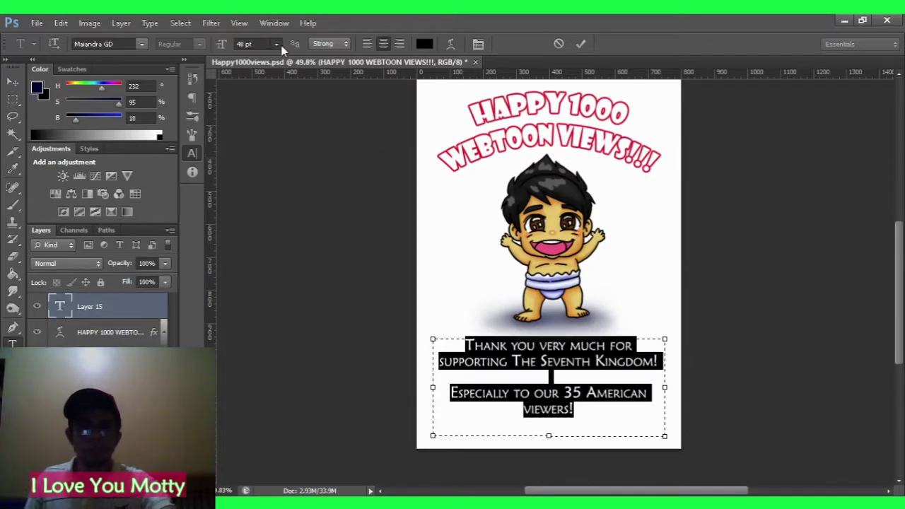
{"action": "left_click", "coordinate": [275, 44]}
{"action": "left_click", "coordinate": [655, 373]}
{"action": "key", "text": "Return"}
{"action": "type", "text": "Let's"}
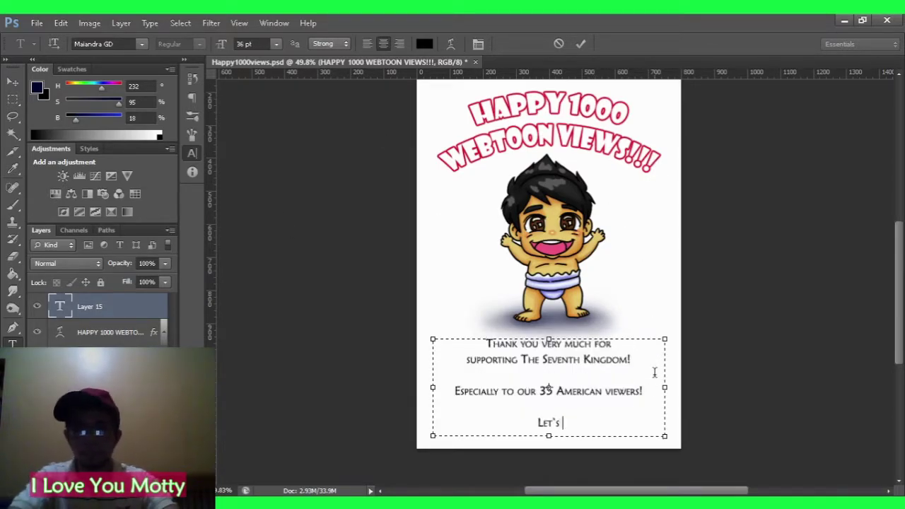
{"action": "type", "text": "spread PEACE, LOVE and ONENESS"}
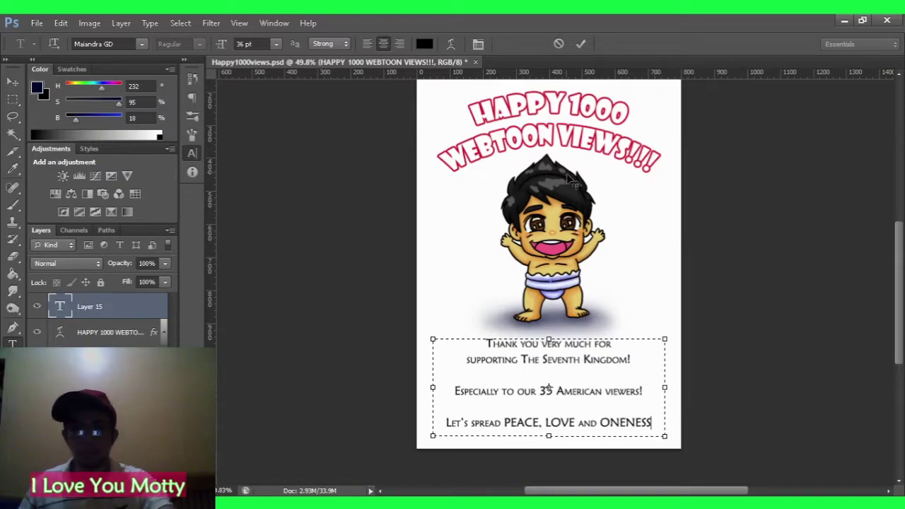
Step: Commit the message, add '!!' to both lines, and begin a new closing line
{"action": "left_click", "coordinate": [580, 44]}
{"action": "key", "text": "v"}
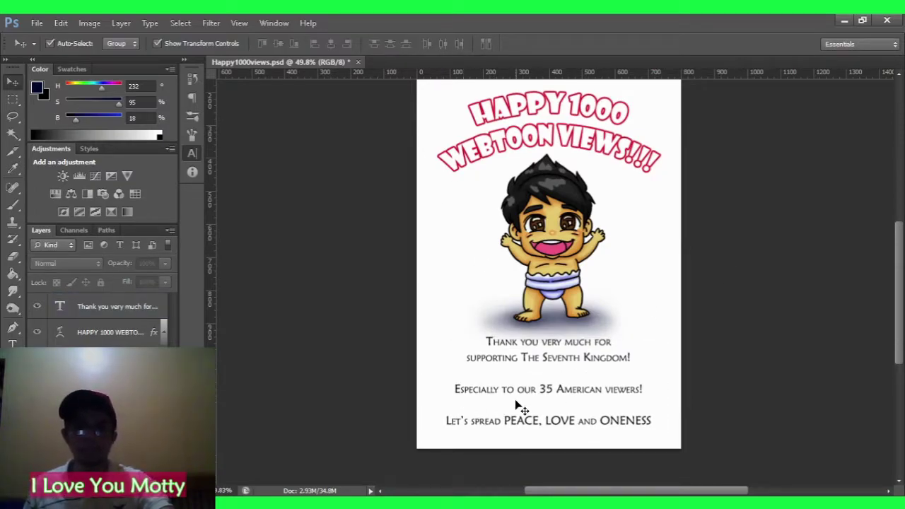
{"action": "double_click", "coordinate": [634, 356]}
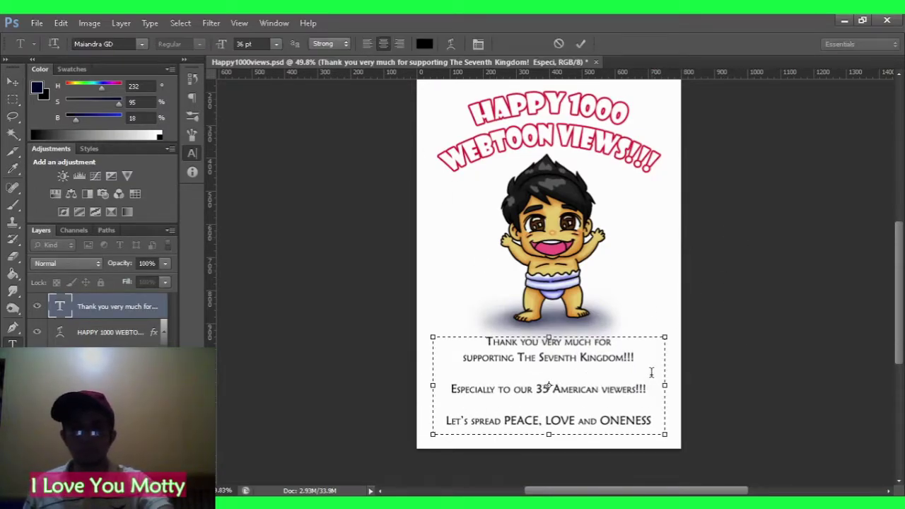
{"action": "left_click", "coordinate": [580, 44]}
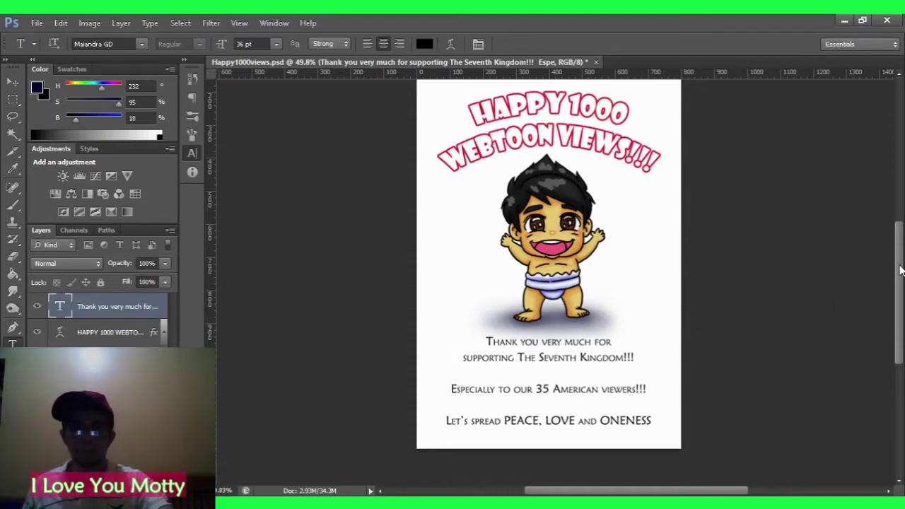
{"action": "left_click", "coordinate": [651, 420]}
{"action": "type", "text": "I LO"}
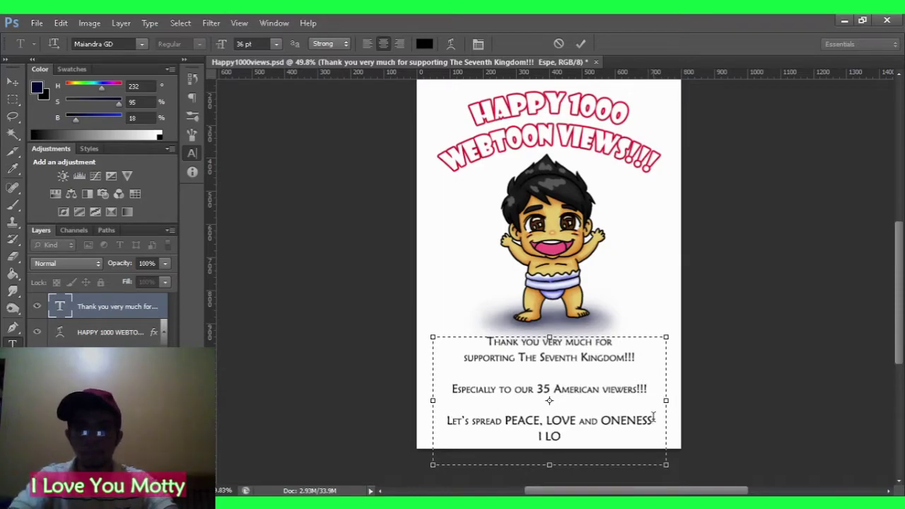
Step: Close the message with 'I LOVE YOU GUYS!' and shrink the text to 30 pt
{"action": "type", "text": "VE YOU GUYS!"}
{"action": "scroll", "coordinate": [577, 453], "scroll_direction": "down", "scroll_amount": 2}
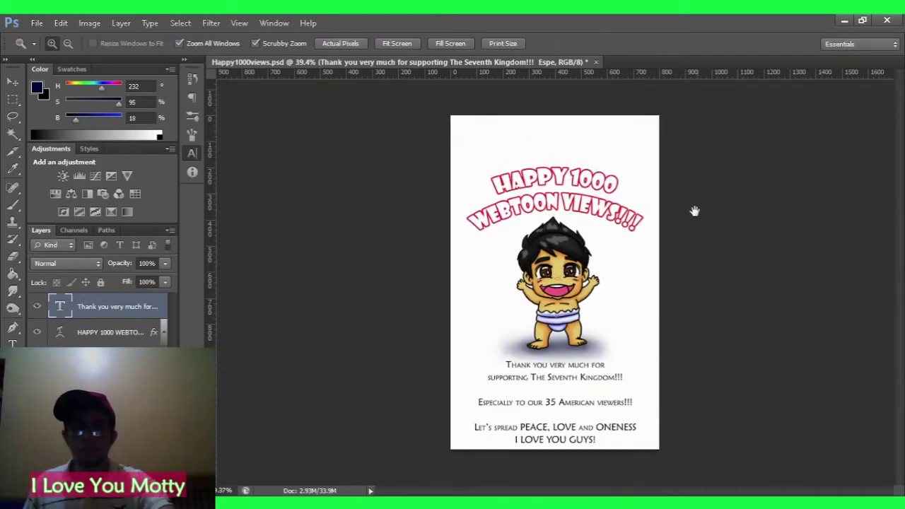
{"action": "key", "text": "ctrl+a"}
{"action": "key", "text": "ctrl+shift+comma"}
{"action": "key", "text": "ctrl+shift+comma"}
{"action": "key", "text": "ctrl+shift+comma"}
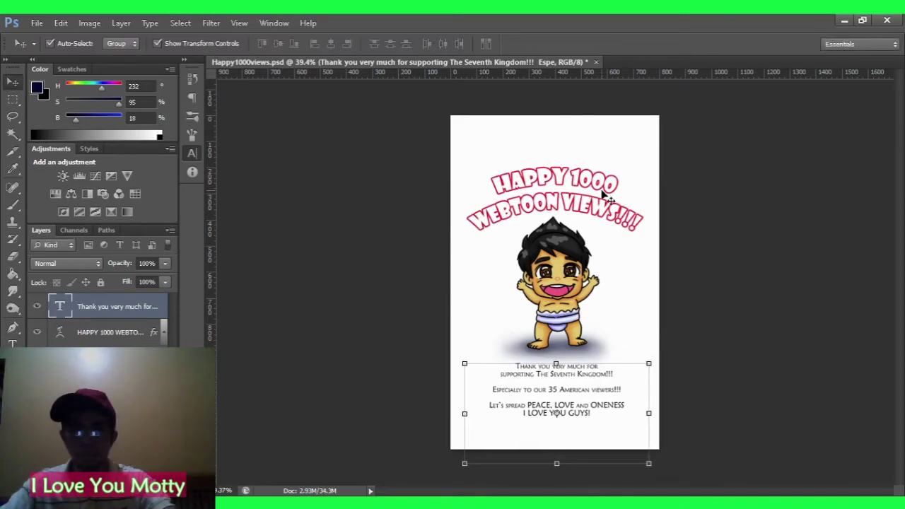
{"action": "key", "text": "ctrl+plus"}
{"action": "scroll", "coordinate": [685, 348], "scroll_direction": "up", "scroll_amount": 2}
Step: Add the reminder line 'If you like the story, don't forget to SUBSCRIBE'
{"action": "key", "text": "t"}
{"action": "left_click", "coordinate": [672, 336]}
{"action": "key", "text": "Return"}
{"action": "key", "text": "Return"}
{"action": "type", "text": "iF"}
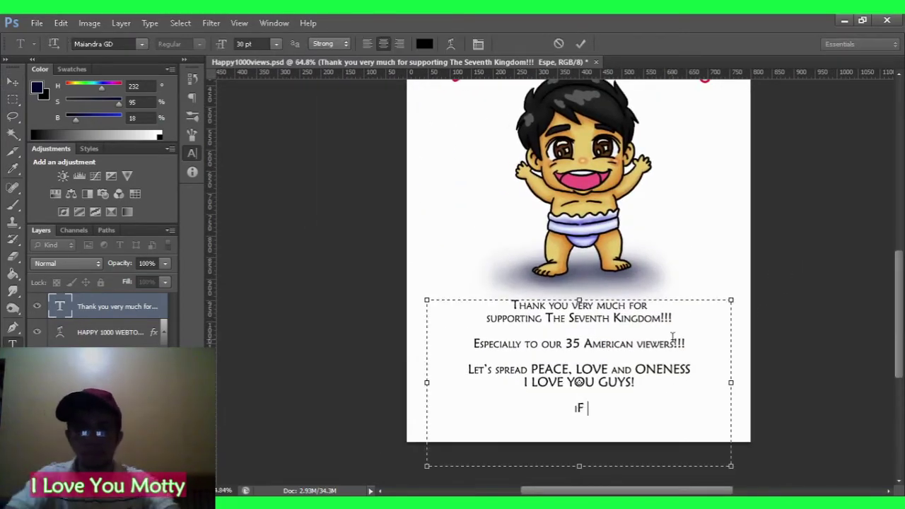
{"action": "type", "text": " you like the Story, Don't"}
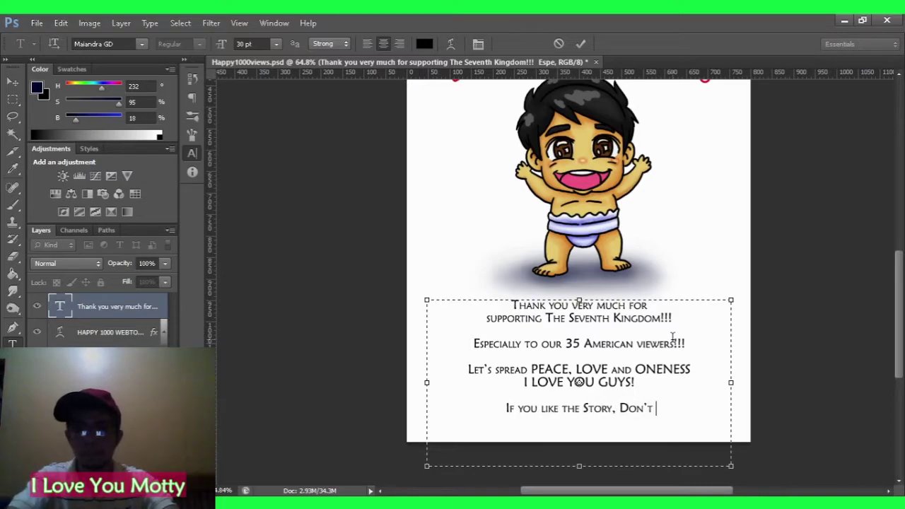
{"action": "key", "text": "BackSpace"}
{"action": "key", "text": "BackSpace"}
{"action": "key", "text": "BackSpace"}
Step: Move the SUBSCRIBE reminder above 'Let's spread' and commit the text
{"action": "key", "text": "BackSpace"}
{"action": "key", "text": "BackSpace"}
{"action": "key", "text": "BackSpace"}
{"action": "type", "text": "story, don't forget to "}
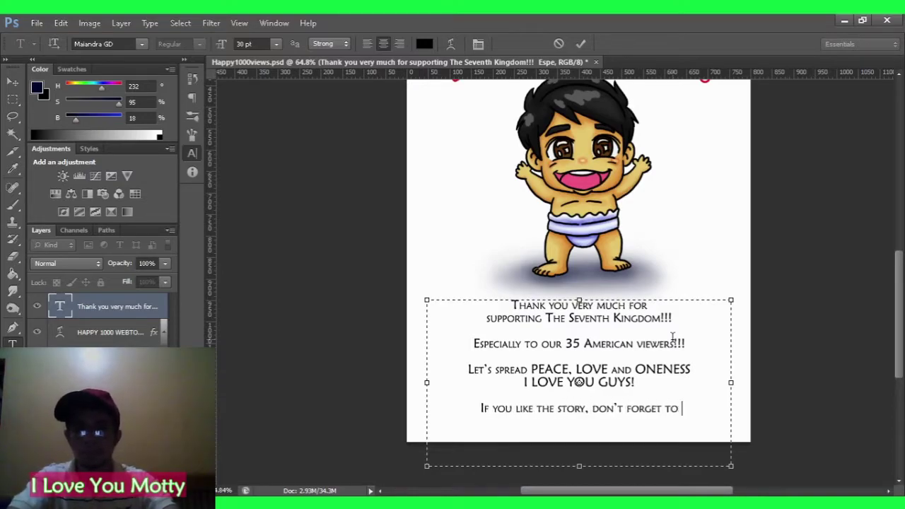
{"action": "type", "text": "SUBSCRIBE"}
{"action": "left_click_drag", "start_coordinate": [447, 408], "coordinate": [712, 408]}
{"action": "key", "text": "BackSpace"}
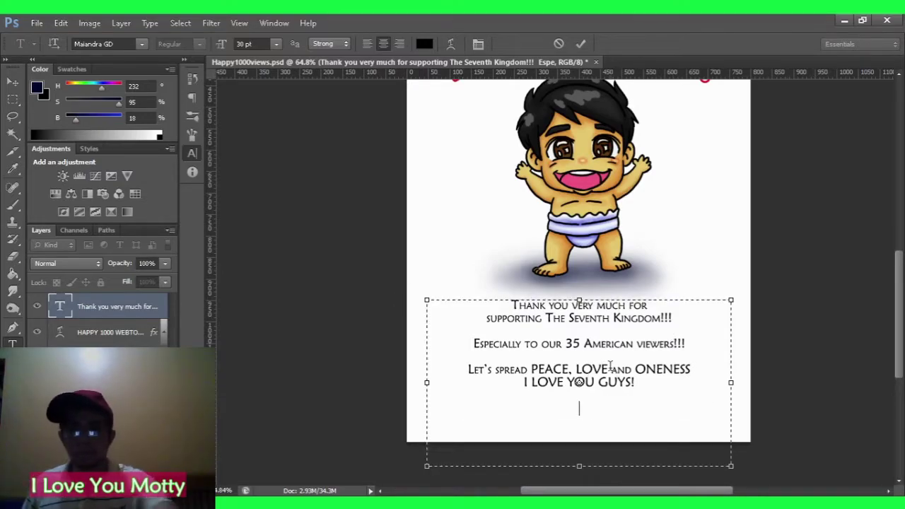
{"action": "left_click", "coordinate": [621, 357]}
{"action": "key", "text": "Return"}
{"action": "type", "text": "If you like the story, don't forget to SUBSCRIBE"}
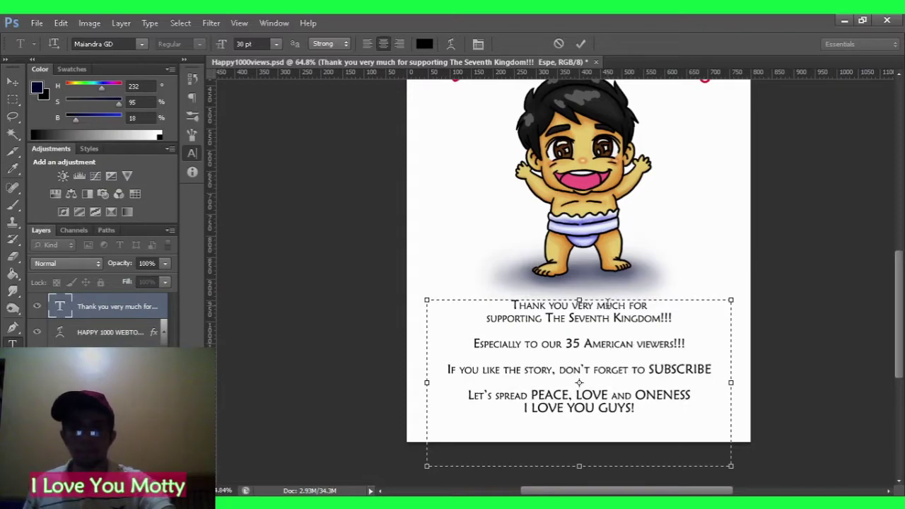
{"action": "key", "text": "ctrl+Return"}
Step: Group the message layer into Group 3 and select empty Layer 15 for painting
{"action": "key", "text": "z"}
{"action": "key", "text": "b"}
{"action": "key", "text": "ctrl+g"}
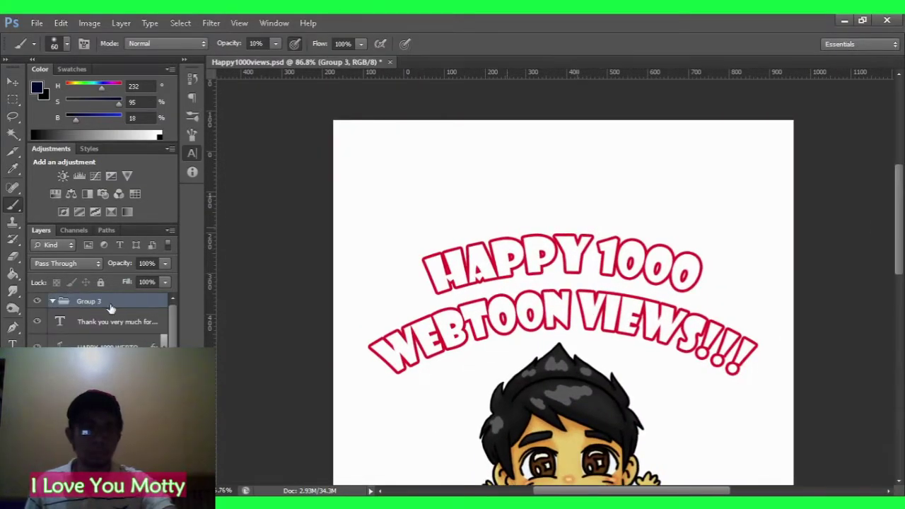
{"action": "left_click", "coordinate": [102, 324]}
{"action": "left_click", "coordinate": [52, 302]}
{"action": "left_click", "coordinate": [82, 338]}
{"action": "key", "text": "i"}
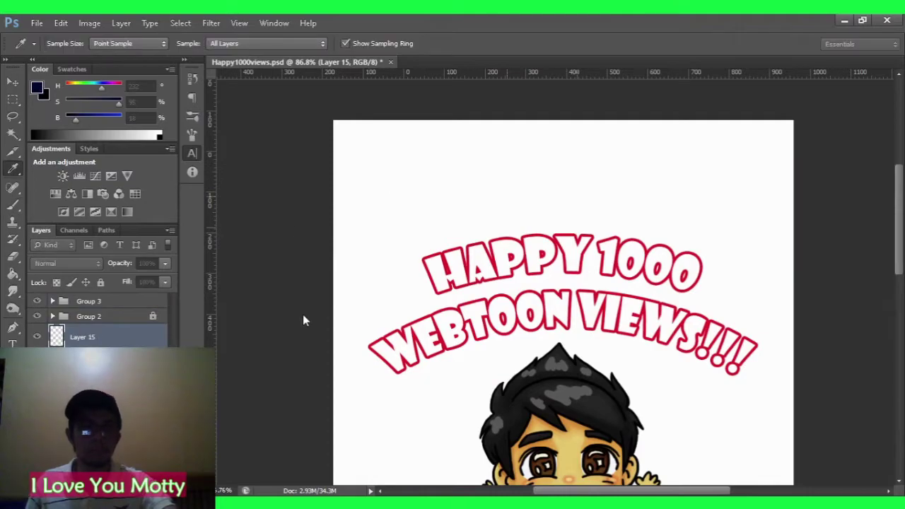
{"action": "key", "text": "b"}
{"action": "key", "text": "d"}
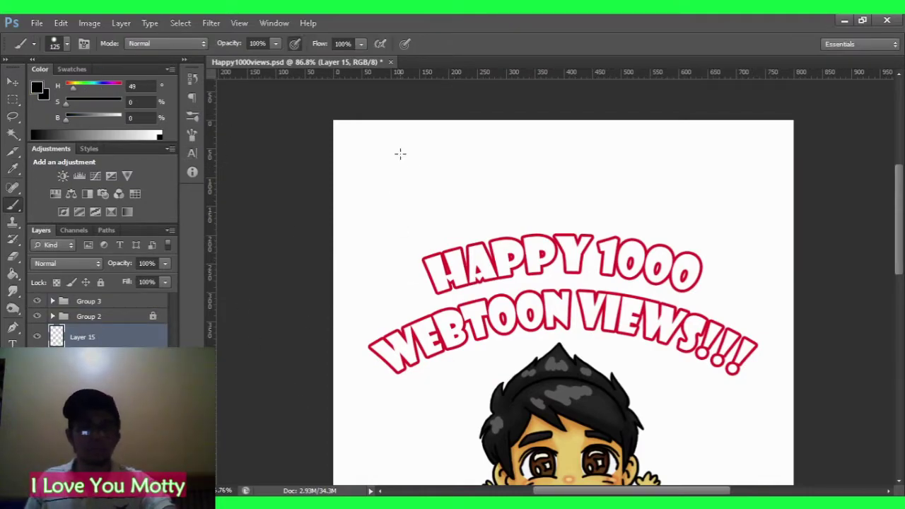
Step: Paint a green splash burst at the upper left of the title
{"action": "key", "text": "z"}
{"action": "left_click", "coordinate": [408, 163]}
{"action": "key", "text": "b"}
{"action": "key", "text": "i"}
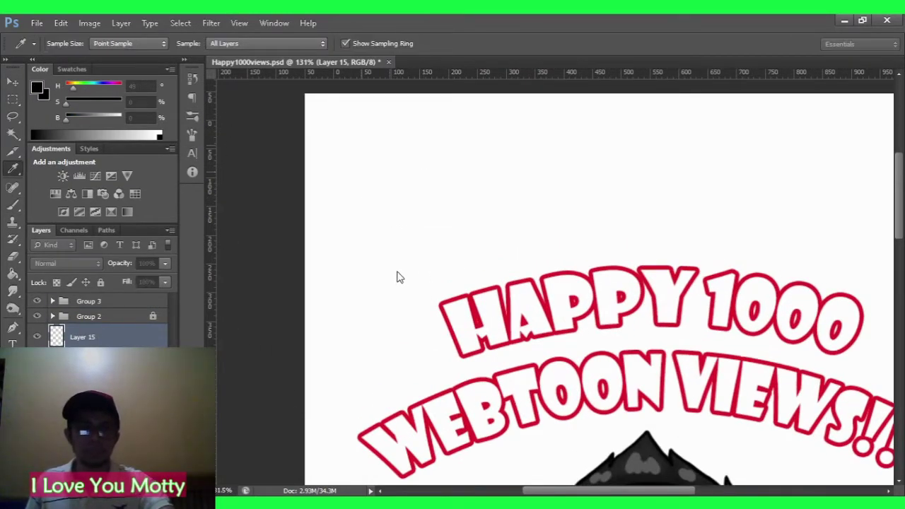
{"action": "key", "text": "b"}
{"action": "left_click_drag", "start_coordinate": [346, 239], "coordinate": [369, 194]}
{"action": "left_click_drag", "start_coordinate": [424, 187], "coordinate": [399, 248]}
{"action": "key", "text": "ctrl+alt+z"}
{"action": "key", "text": "ctrl+alt+z"}
{"action": "key", "text": "ctrl+alt+z"}
{"action": "left_click_drag", "start_coordinate": [413, 124], "coordinate": [392, 152]}
{"action": "left_click_drag", "start_coordinate": [406, 191], "coordinate": [431, 215]}
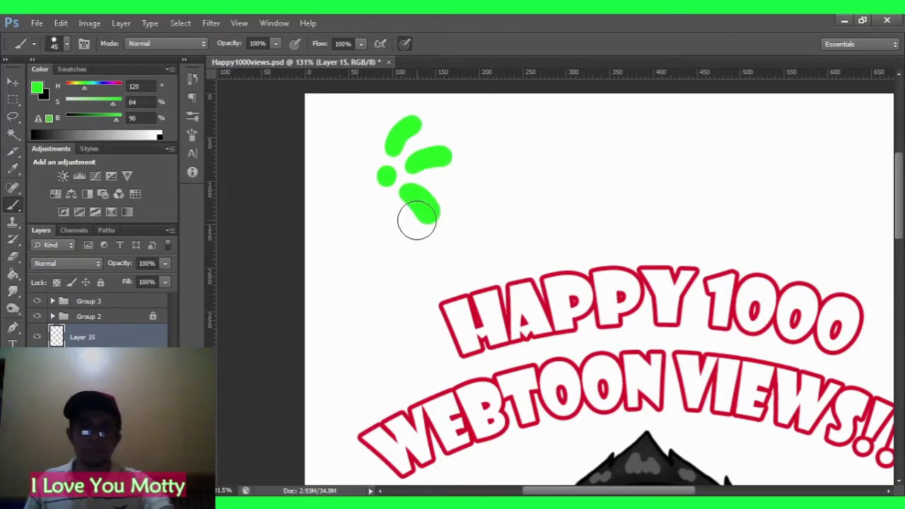
{"action": "left_click_drag", "start_coordinate": [353, 164], "coordinate": [329, 155]}
{"action": "mouse_move", "coordinate": [385, 209]}
{"action": "left_mouse_down"}
{"action": "mouse_move", "coordinate": [378, 232]}
{"action": "mouse_move", "coordinate": [741, 181]}
{"action": "left_mouse_up"}
Step: Paint green splash petals at the upper right of the poster
{"action": "left_click_drag", "start_coordinate": [639, 199], "coordinate": [636, 205]}
{"action": "left_click_drag", "start_coordinate": [717, 272], "coordinate": [707, 248]}
{"action": "left_click_drag", "start_coordinate": [700, 166], "coordinate": [696, 195]}
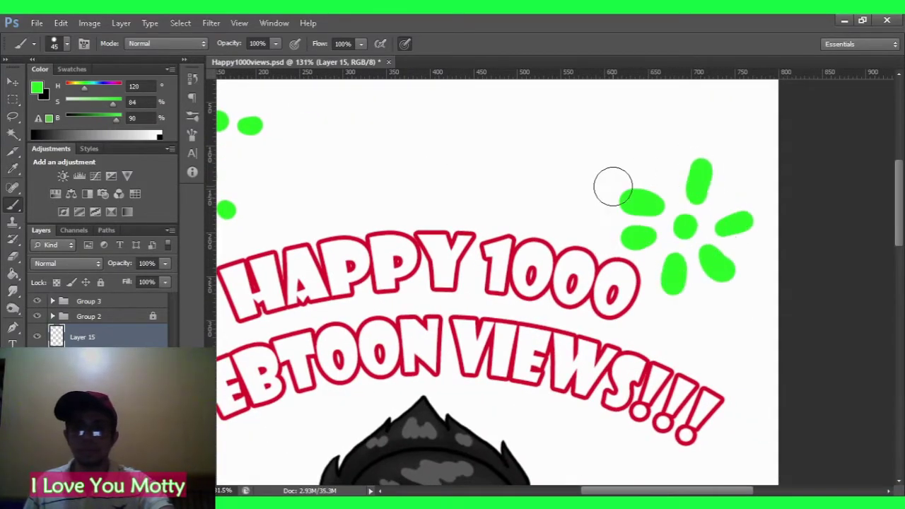
{"action": "left_click_drag", "start_coordinate": [601, 181], "coordinate": [597, 187]}
{"action": "left_click_drag", "start_coordinate": [713, 138], "coordinate": [713, 144]}
{"action": "left_click_drag", "start_coordinate": [717, 201], "coordinate": [636, 201]}
Step: Paint green petal bursts on the left and right of the chibi boy
{"action": "mouse_move", "coordinate": [396, 268]}
{"action": "left_mouse_down"}
{"action": "mouse_move", "coordinate": [425, 269]}
{"action": "mouse_move", "coordinate": [375, 297]}
{"action": "left_mouse_up"}
{"action": "left_click", "coordinate": [396, 323]}
{"action": "left_click_drag", "start_coordinate": [432, 323], "coordinate": [456, 323]}
{"action": "left_click_drag", "start_coordinate": [398, 359], "coordinate": [398, 376]}
{"action": "left_click_drag", "start_coordinate": [425, 343], "coordinate": [456, 367]}
{"action": "left_click_drag", "start_coordinate": [386, 403], "coordinate": [484, 336]}
{"action": "mouse_move", "coordinate": [453, 283]}
{"action": "left_mouse_down"}
{"action": "mouse_move", "coordinate": [318, 283]}
{"action": "mouse_move", "coordinate": [565, 213]}
{"action": "mouse_move", "coordinate": [577, 225]}
{"action": "left_mouse_up"}
{"action": "mouse_move", "coordinate": [594, 241]}
{"action": "left_mouse_down"}
{"action": "mouse_move", "coordinate": [600, 210]}
{"action": "mouse_move", "coordinate": [623, 226]}
{"action": "left_mouse_up"}
{"action": "left_click_drag", "start_coordinate": [580, 261], "coordinate": [616, 278]}
Step: Sample the title's pink and paint pink splash petals beside the title
{"action": "key", "text": "z"}
{"action": "left_click", "coordinate": [612, 289], "text": "alt"}
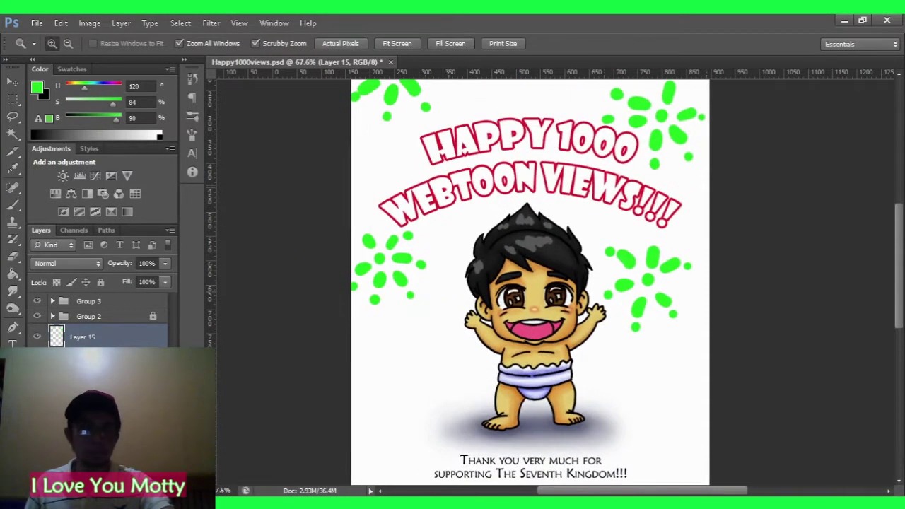
{"action": "key", "text": "i"}
{"action": "left_click", "coordinate": [425, 137]}
{"action": "key", "text": "b"}
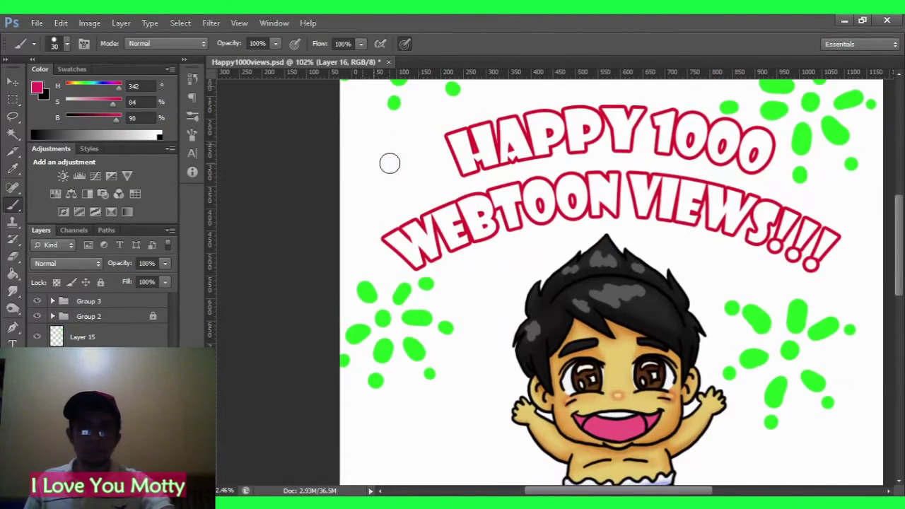
{"action": "left_click_drag", "start_coordinate": [357, 162], "coordinate": [376, 164]}
{"action": "left_click_drag", "start_coordinate": [364, 186], "coordinate": [376, 179]}
{"action": "mouse_move", "coordinate": [388, 185]}
{"action": "left_mouse_down"}
{"action": "mouse_move", "coordinate": [389, 198]}
{"action": "mouse_move", "coordinate": [424, 154]}
{"action": "left_mouse_up"}
{"action": "left_click_drag", "start_coordinate": [357, 198], "coordinate": [346, 167]}
Step: Add pink dots beside the character and fit the whole page in view
{"action": "key", "text": "z"}
{"action": "left_click", "coordinate": [459, 270]}
{"action": "key", "text": "b"}
{"action": "left_click_drag", "start_coordinate": [450, 276], "coordinate": [458, 282]}
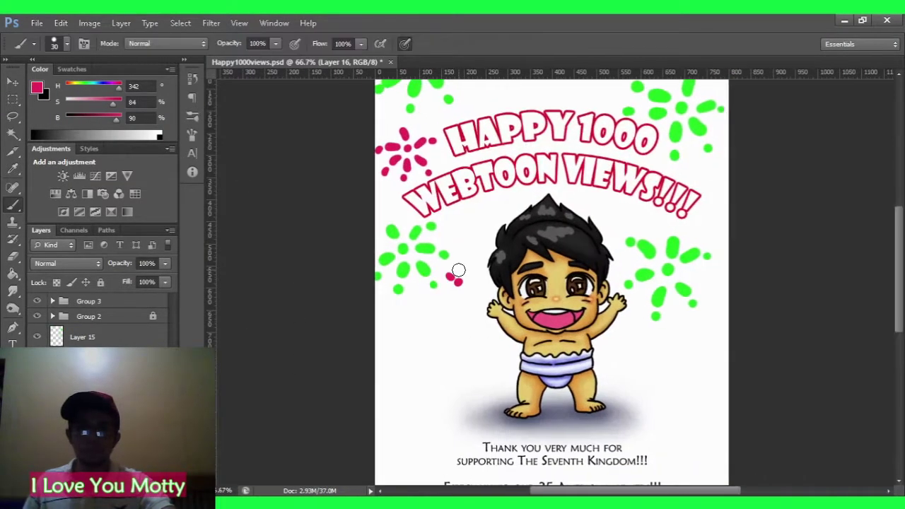
{"action": "key", "text": "z"}
{"action": "key", "text": "ctrl+0"}
Step: Stamp the visible poster into a single merged Layer 17
{"action": "key", "text": "ctrl+s"}
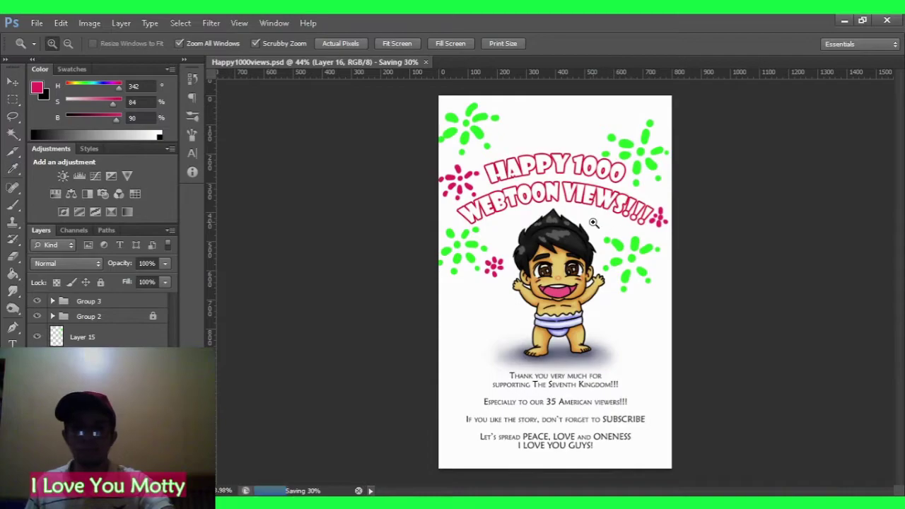
{"action": "left_click", "coordinate": [117, 301], "text": "shift"}
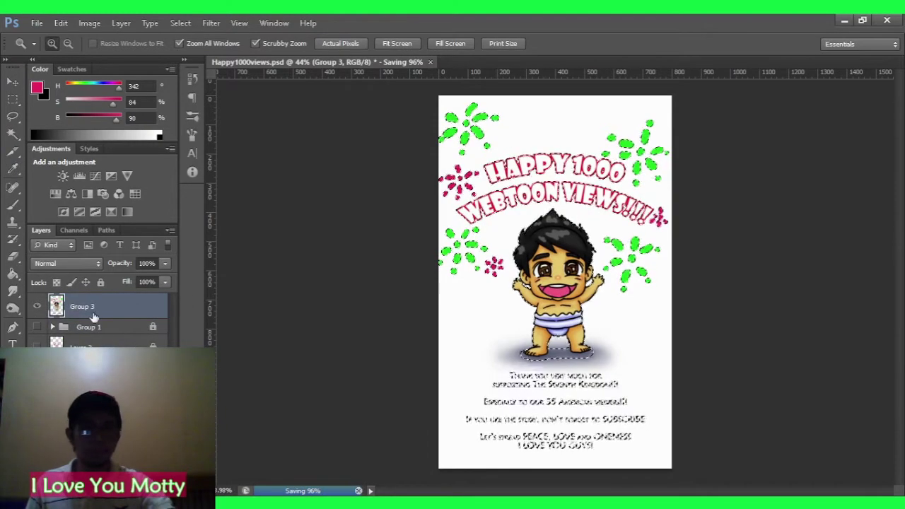
{"action": "left_click", "coordinate": [37, 301]}
{"action": "left_click", "coordinate": [37, 316]}
{"action": "key", "text": "ctrl+v"}
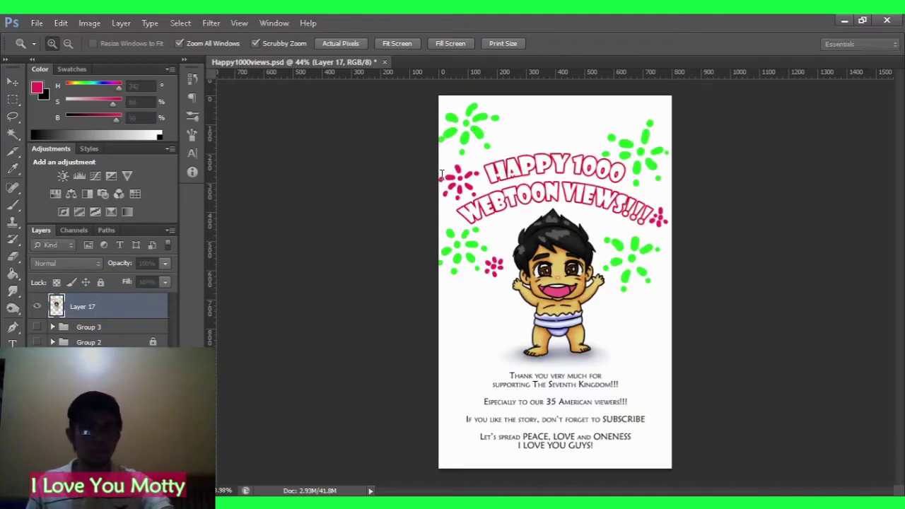
Step: Duplicate Layer 17, scale the copy to about 97%, hide the original, and save
{"action": "key", "text": "ctrl+j"}
{"action": "key", "text": "v"}
{"action": "left_click_drag", "start_coordinate": [439, 103], "coordinate": [444, 112]}
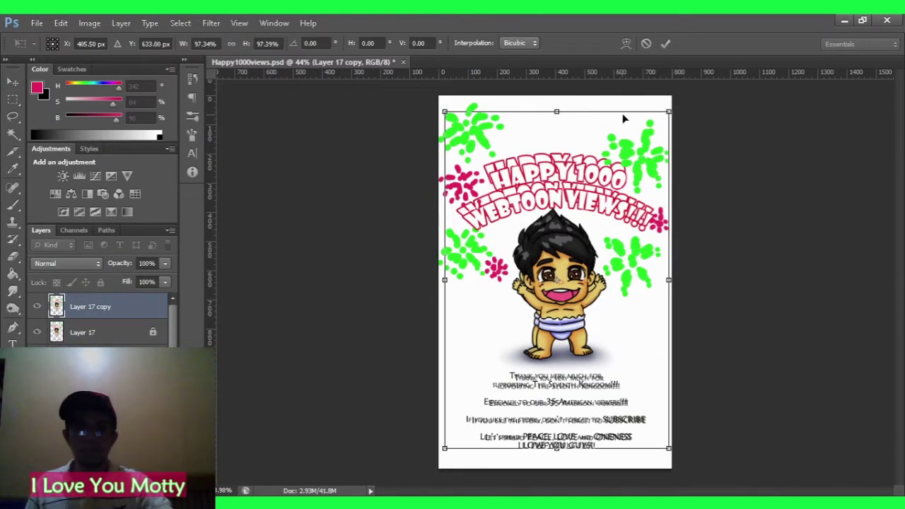
{"action": "key", "text": "Return"}
{"action": "left_click", "coordinate": [37, 332]}
{"action": "key", "text": "ctrl+t"}
{"action": "left_click", "coordinate": [665, 43]}
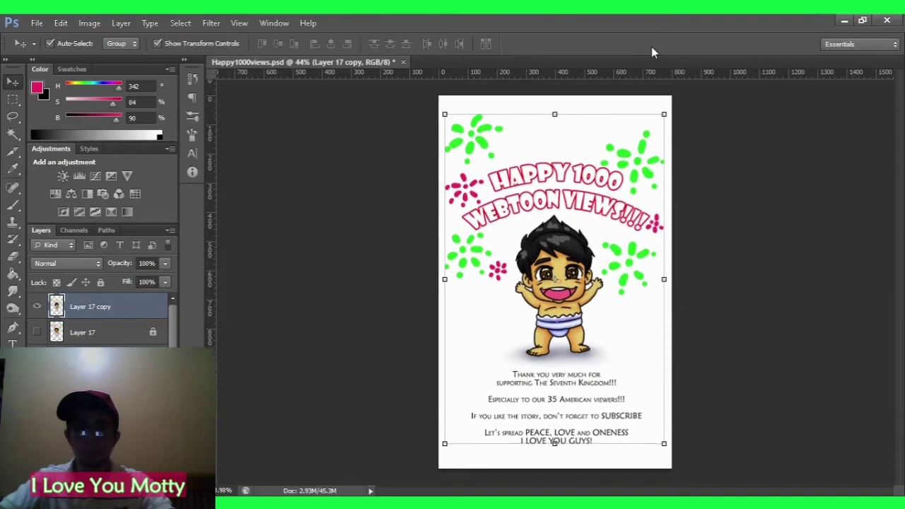
{"action": "key", "text": "ctrl+s"}
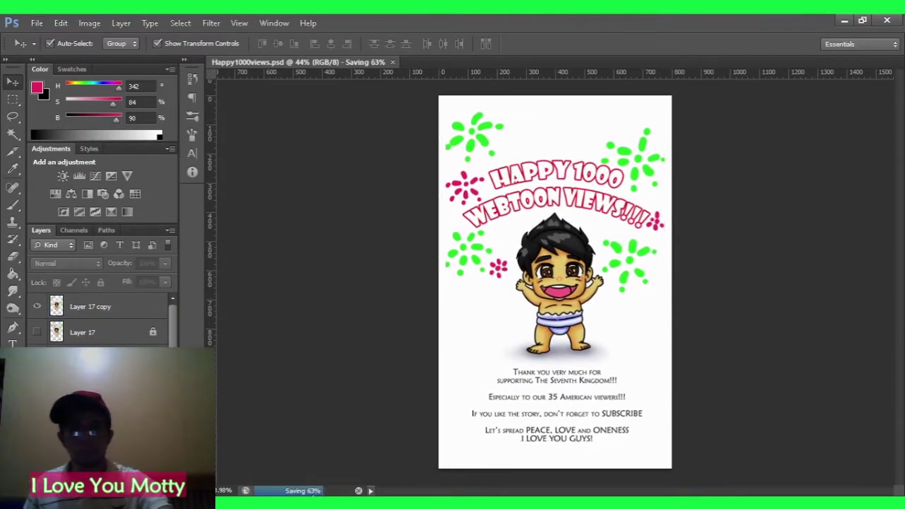